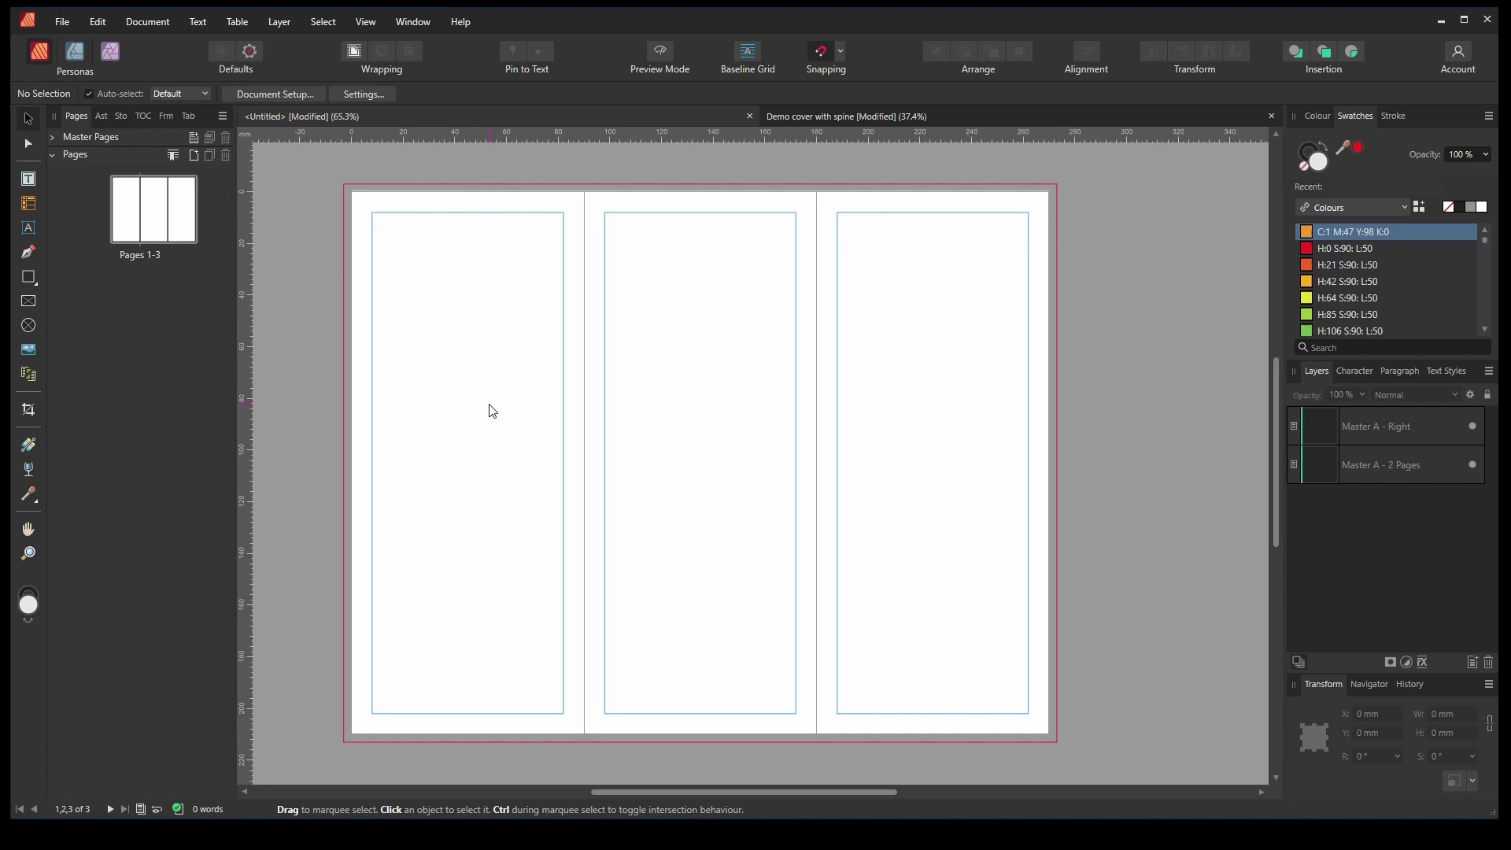
Show the page thumbnails at extra large size and widen the pages area
{"action": "left_click", "coordinate": [223, 117]}
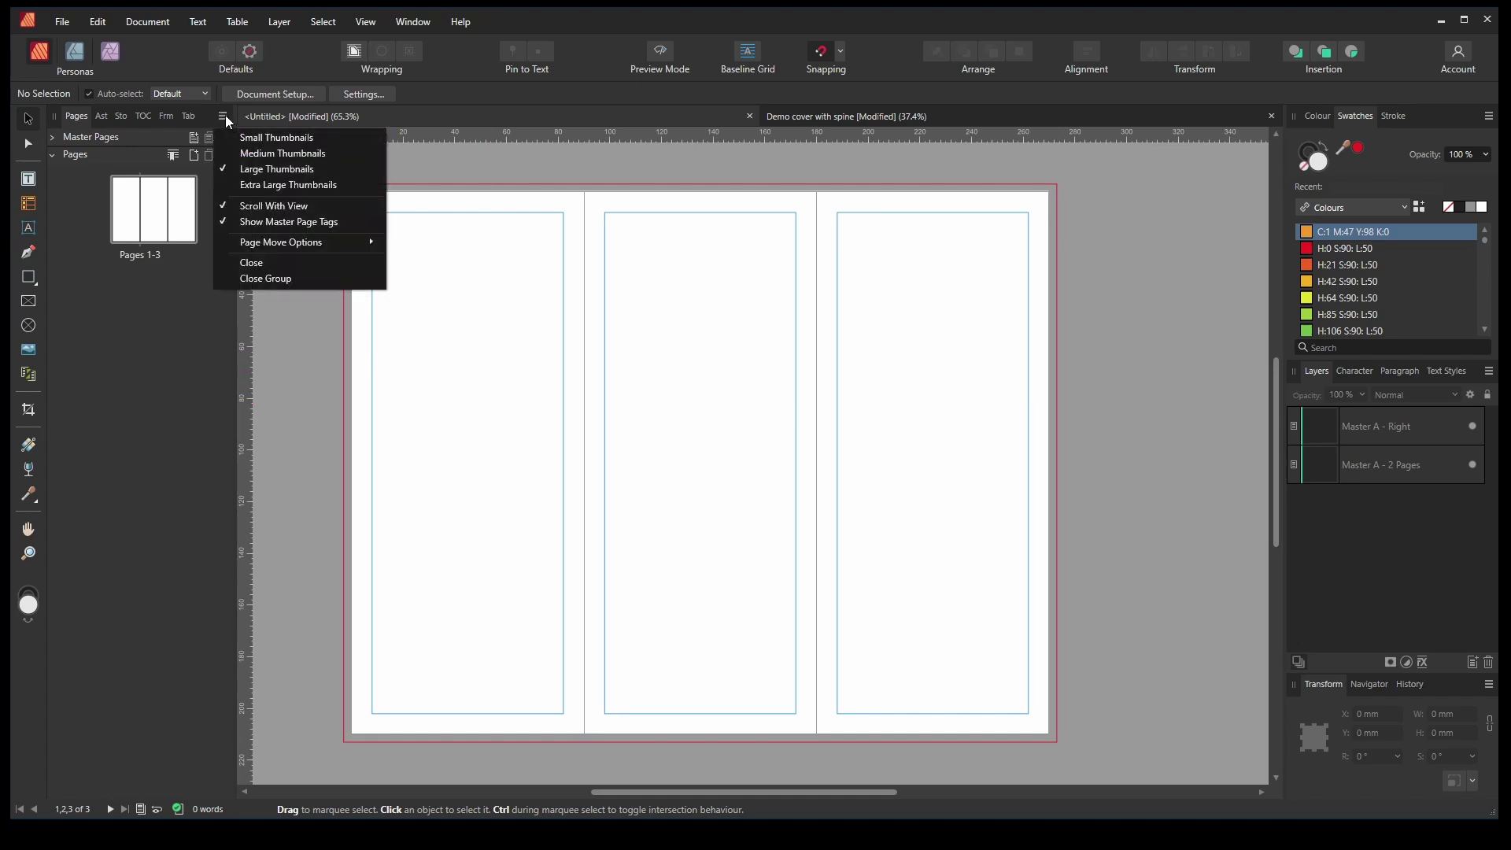
{"action": "left_click", "coordinate": [254, 185]}
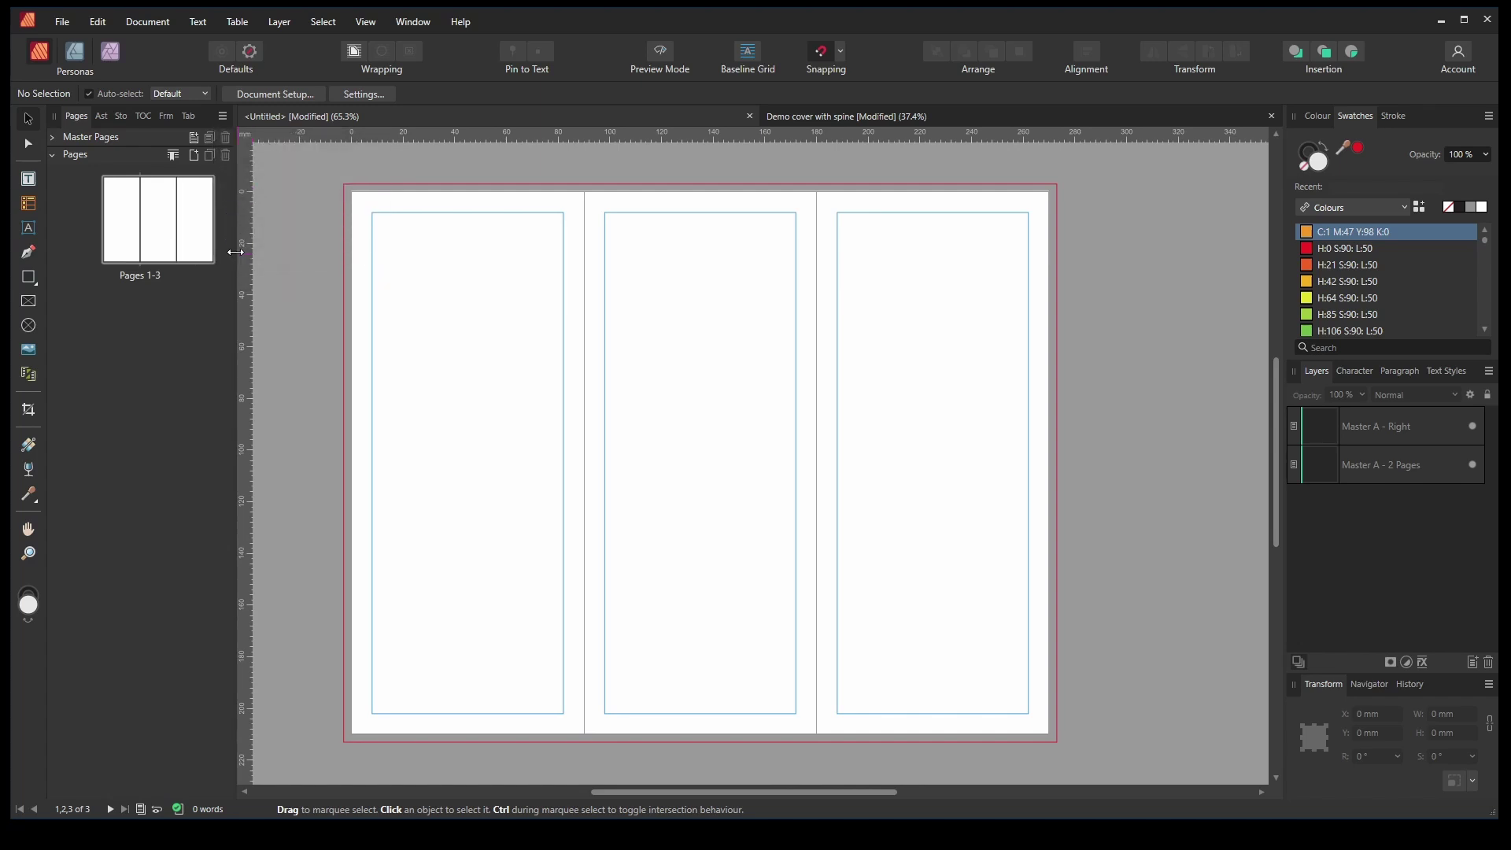
{"action": "left_click_drag", "start_coordinate": [235, 252], "coordinate": [341, 291]}
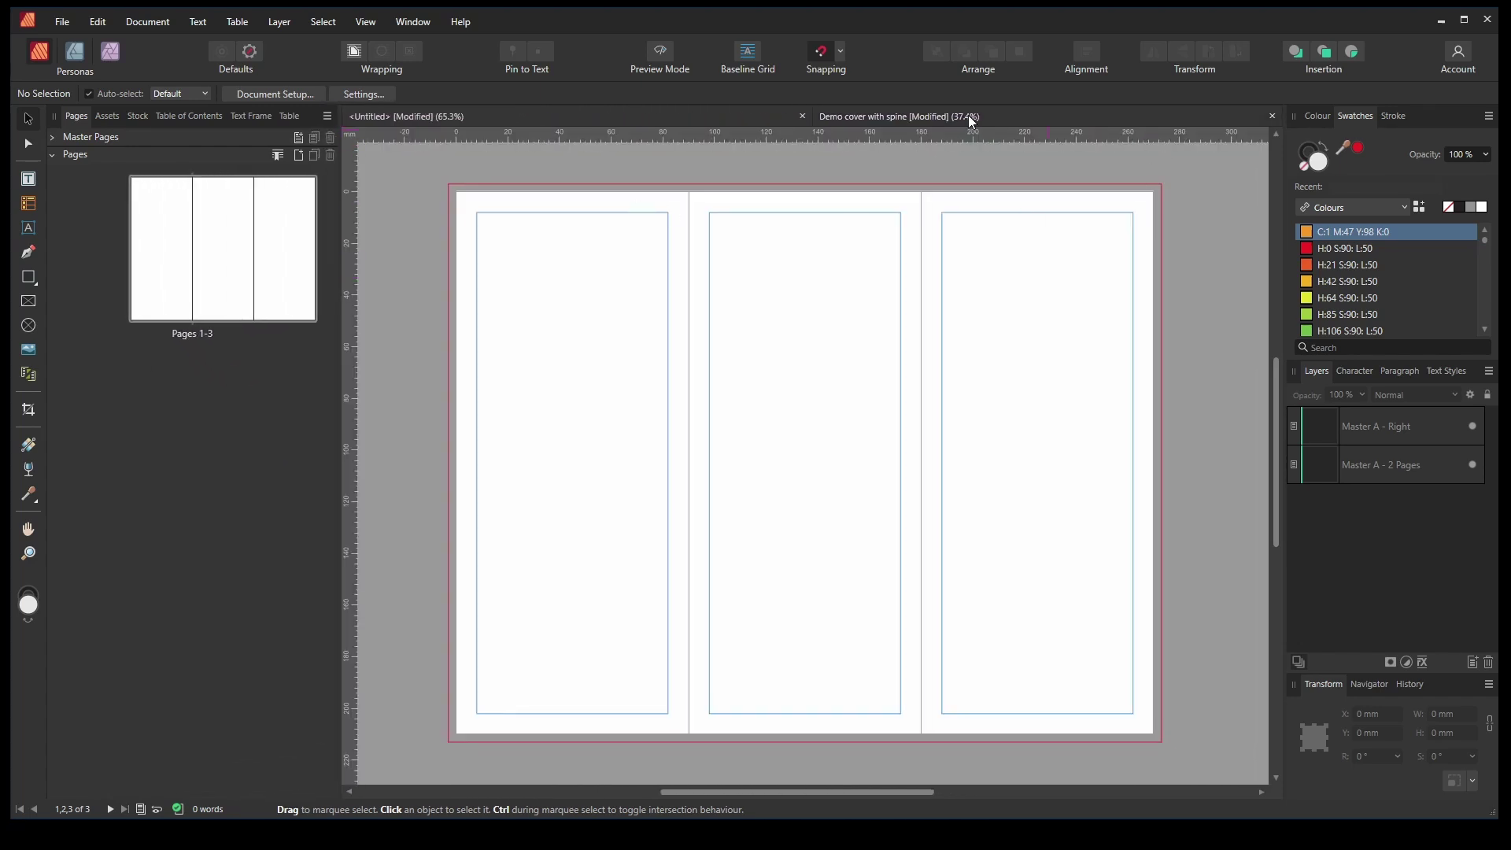
Switch to the Demo cover with spine document and examine its outer and inside cover spreads
{"action": "left_click", "coordinate": [970, 117]}
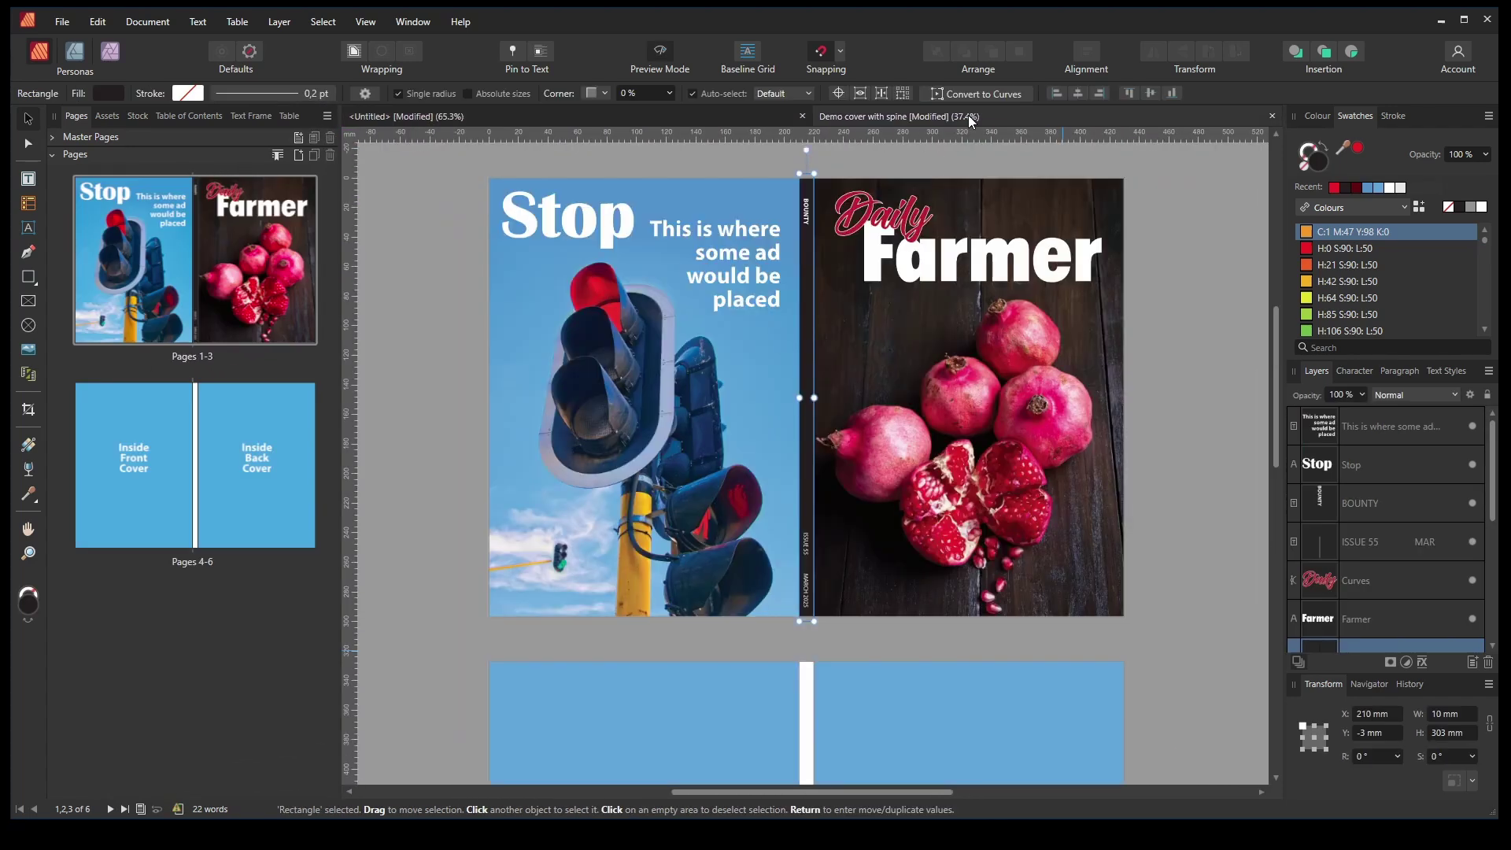
{"action": "left_click", "coordinate": [1217, 351]}
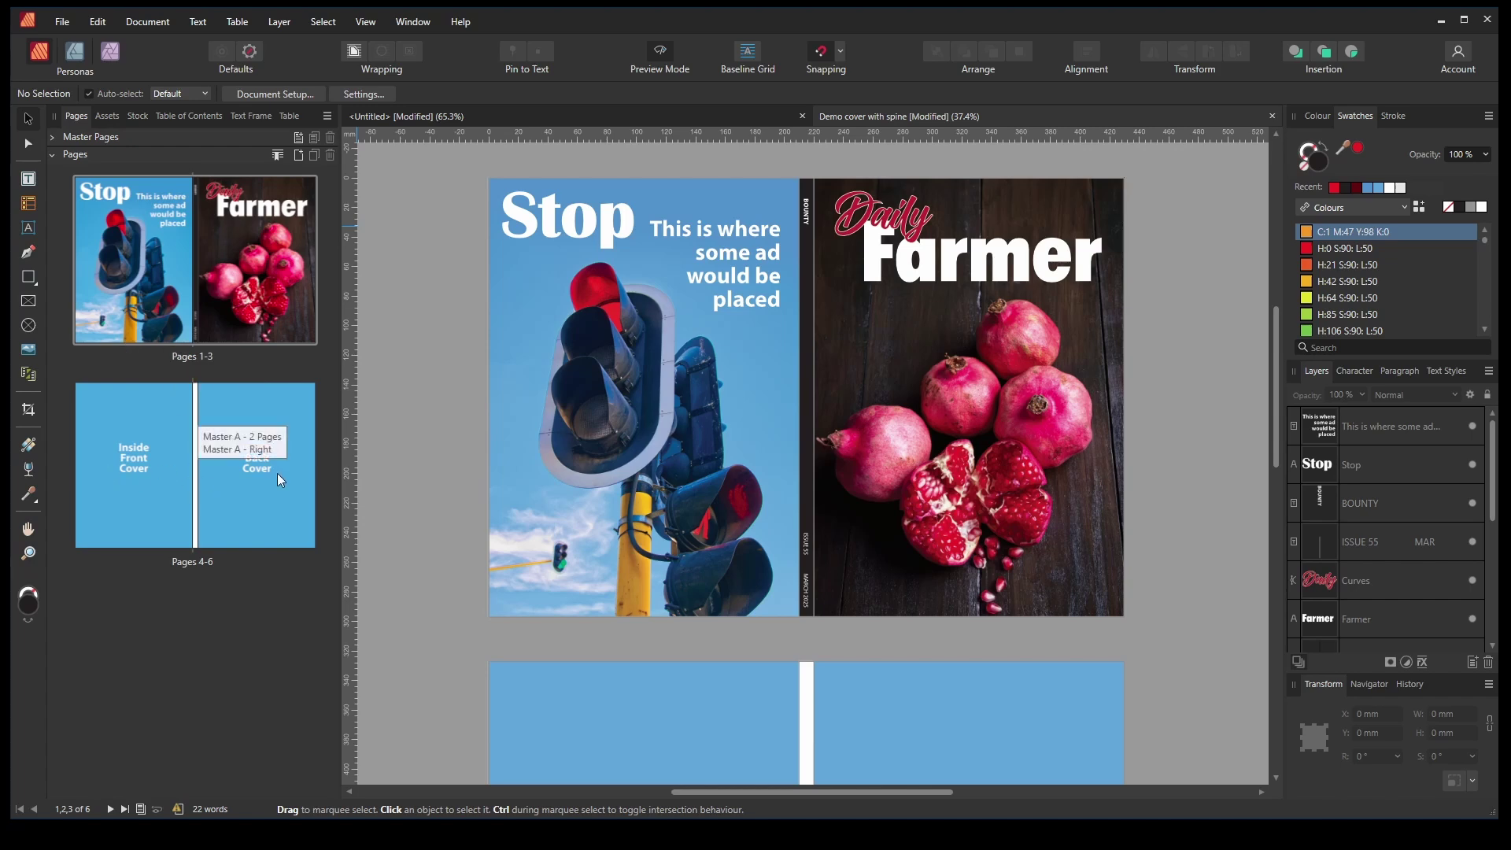
{"action": "scroll", "coordinate": [818, 500], "scroll_direction": "down", "scroll_amount": 5}
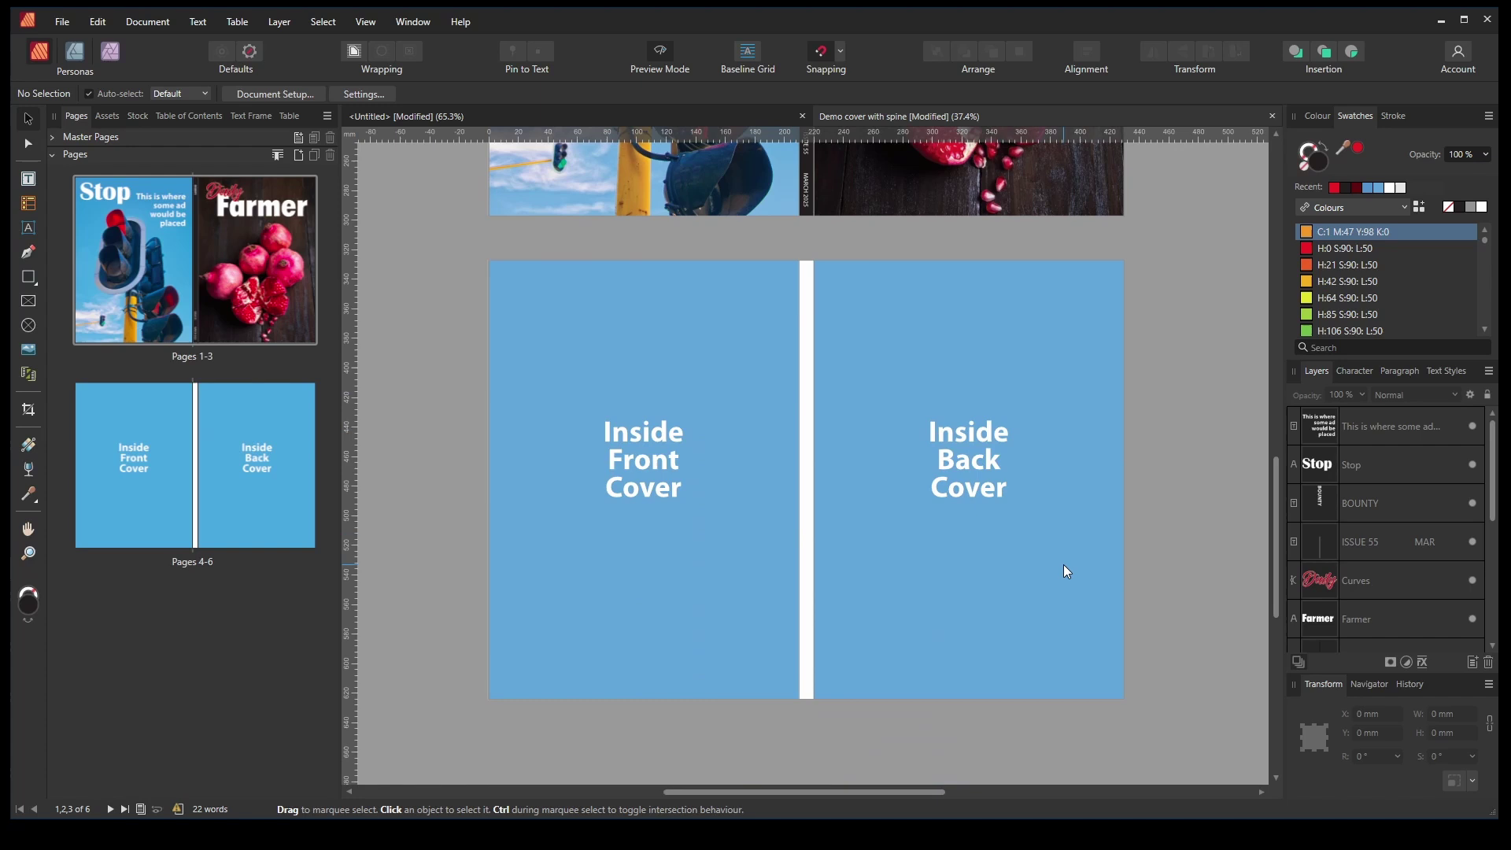
{"action": "scroll", "coordinate": [1200, 442], "scroll_direction": "up", "scroll_amount": 5}
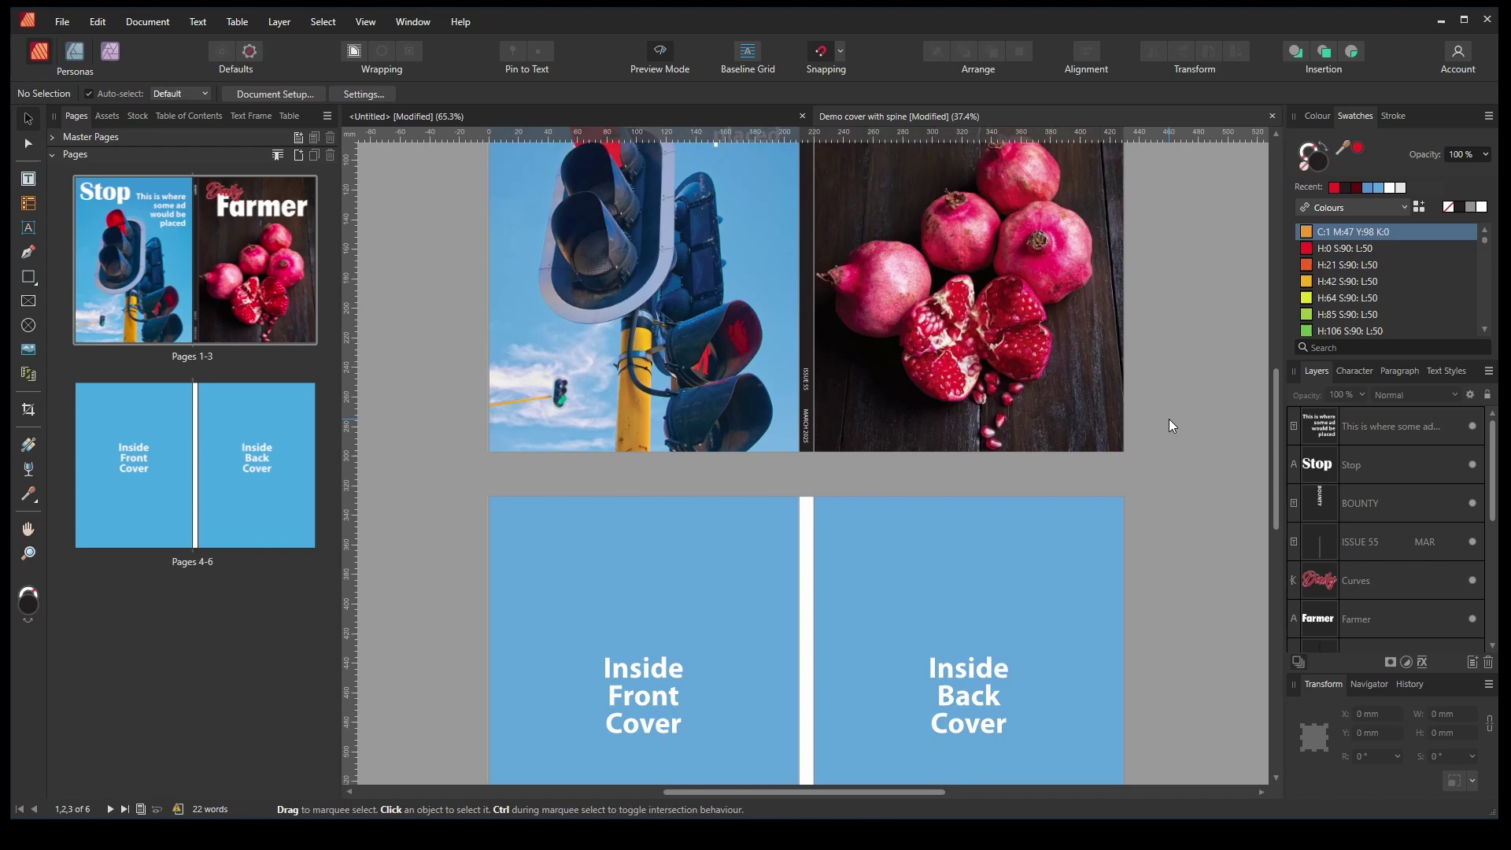
{"action": "scroll", "coordinate": [1169, 419], "scroll_direction": "up", "scroll_amount": 2}
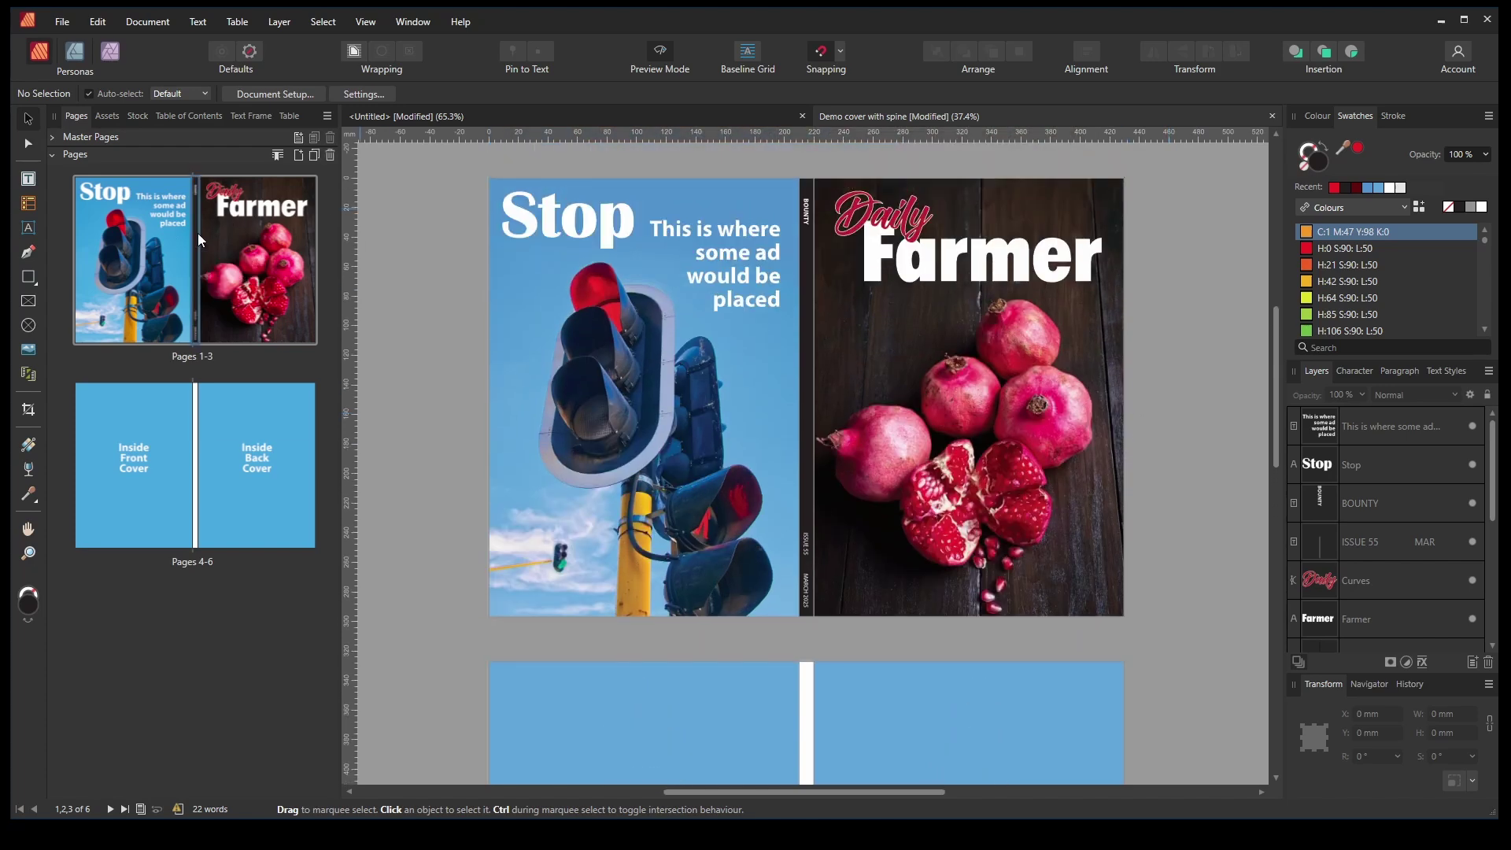
Check the dimensions of spread page 2, the spine, in the first spread's properties and close them without changes
{"action": "right_click", "coordinate": [197, 234]}
{"action": "left_click", "coordinate": [286, 370]}
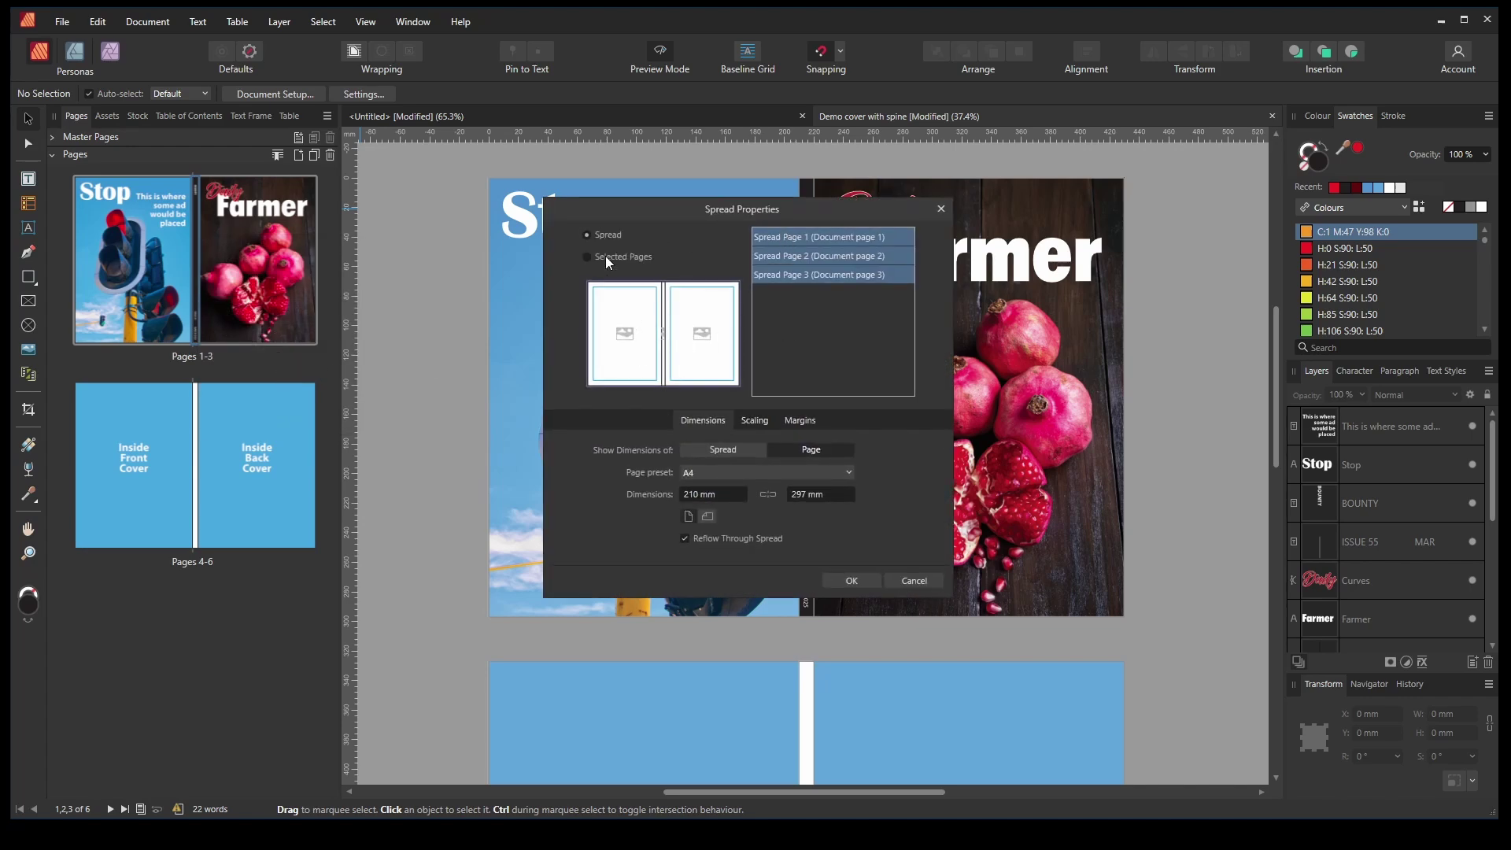
{"action": "left_click", "coordinate": [833, 256]}
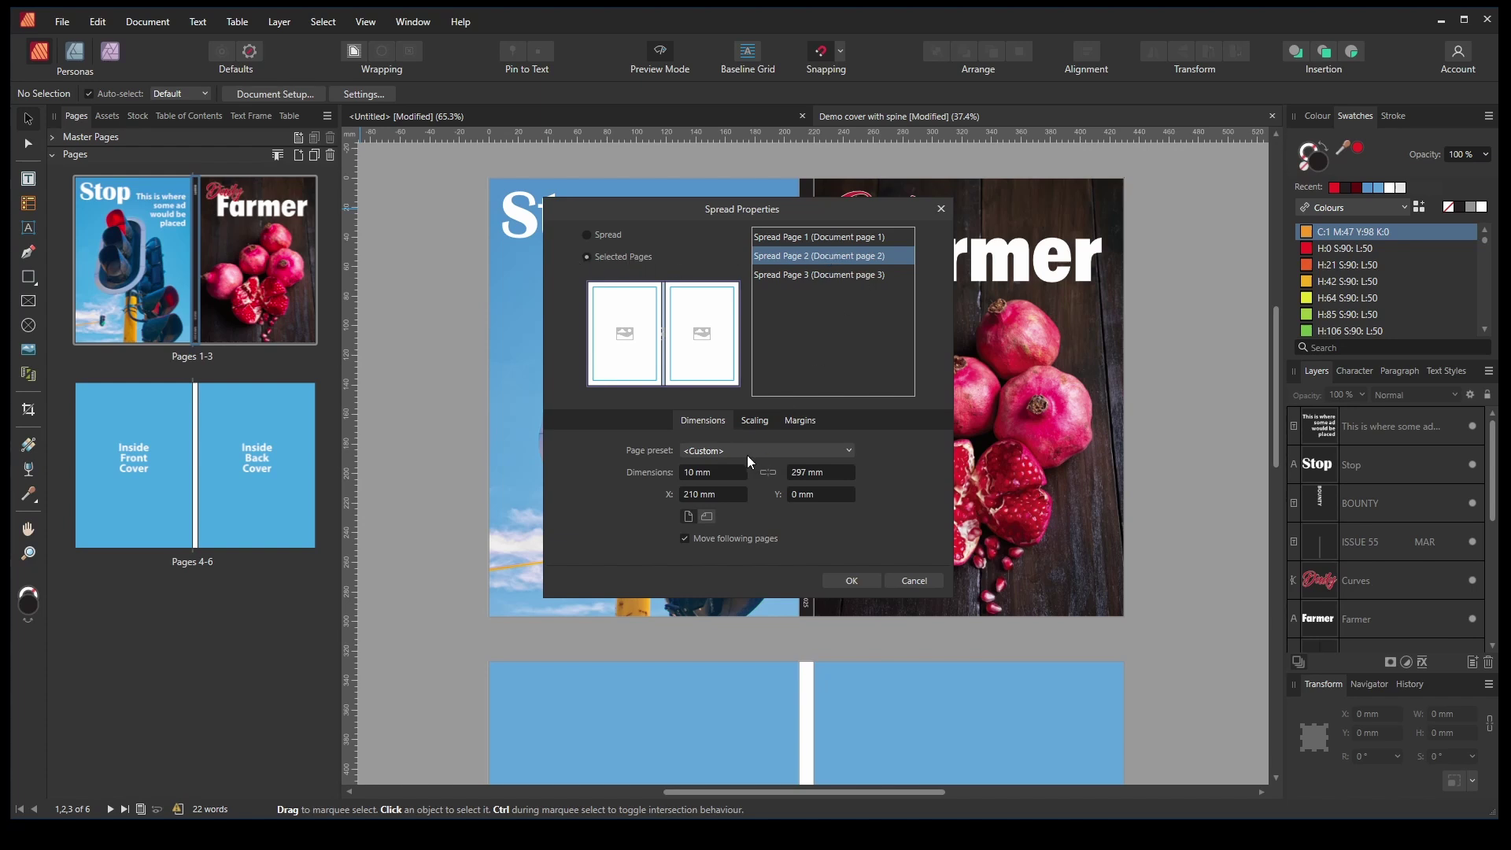
{"action": "left_click", "coordinate": [697, 473]}
{"action": "left_click", "coordinate": [929, 582]}
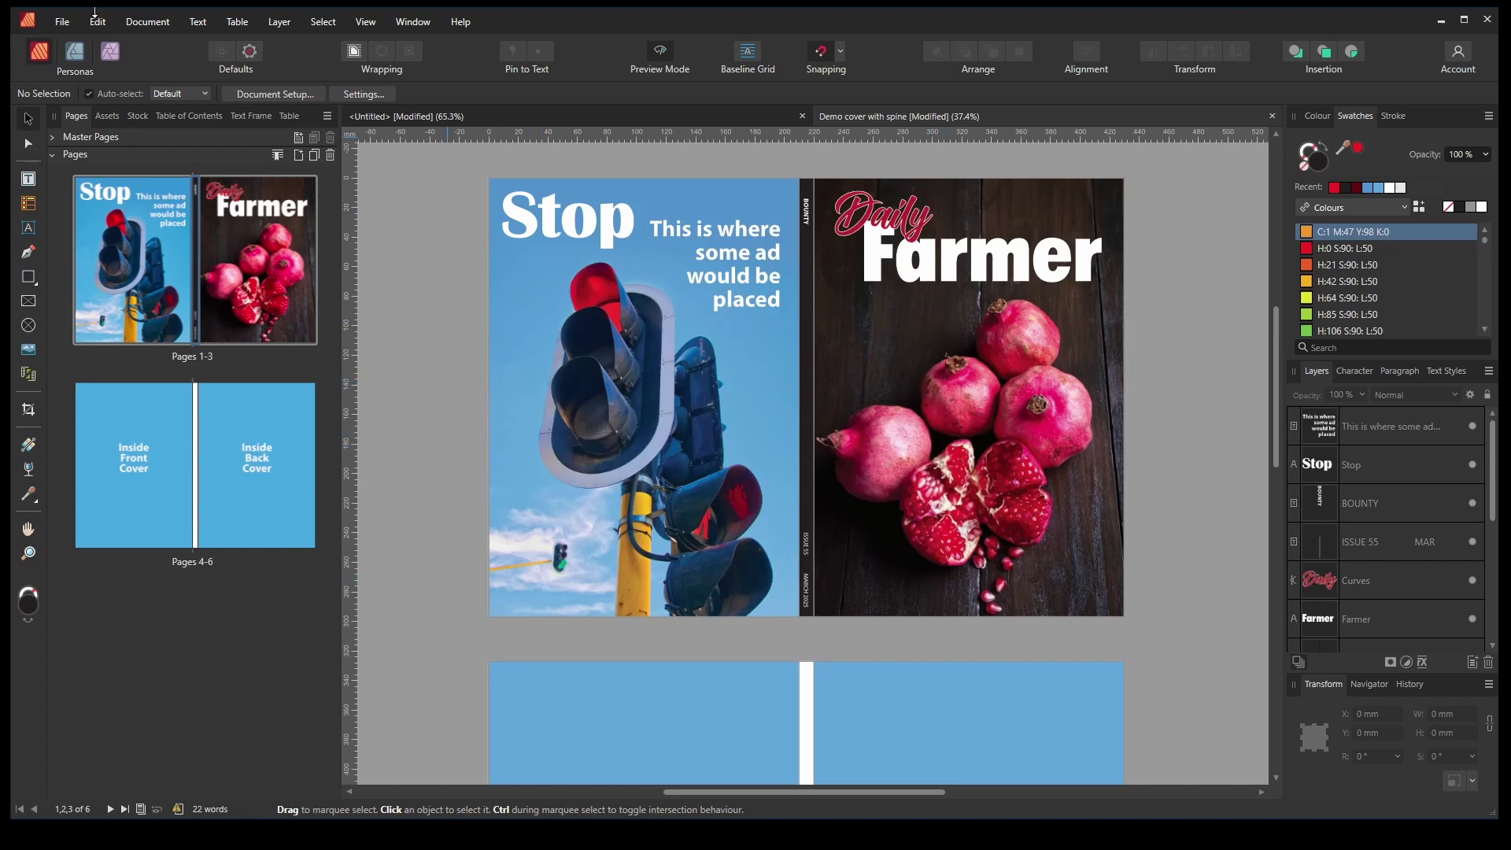
Begin a new press-ready A4 document with two facing pages arranged horizontally, starting on the left
{"action": "left_click", "coordinate": [62, 21]}
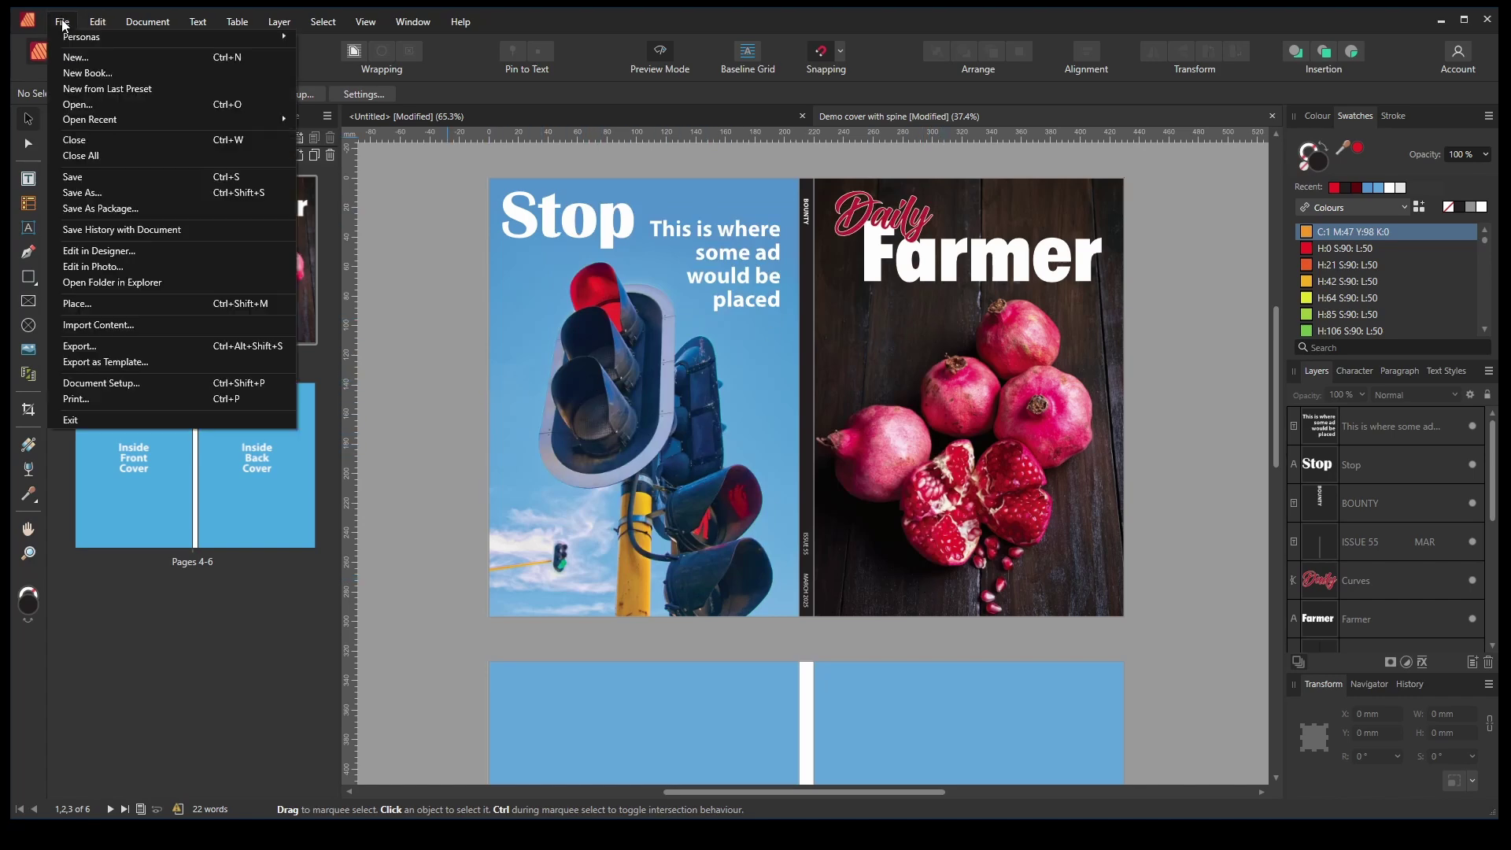
{"action": "left_click", "coordinate": [84, 57]}
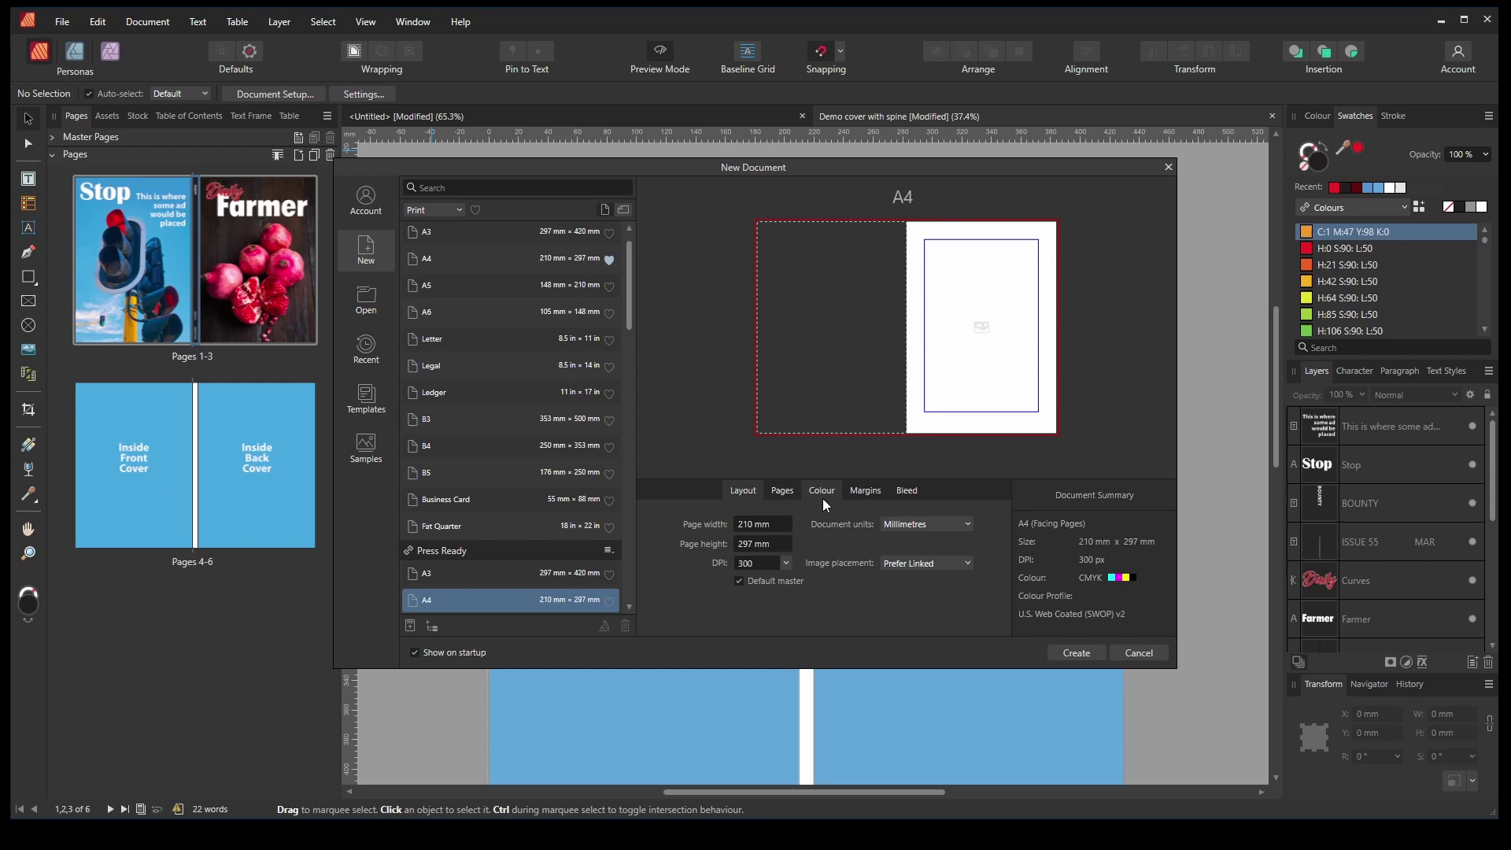
{"action": "left_click", "coordinate": [785, 498]}
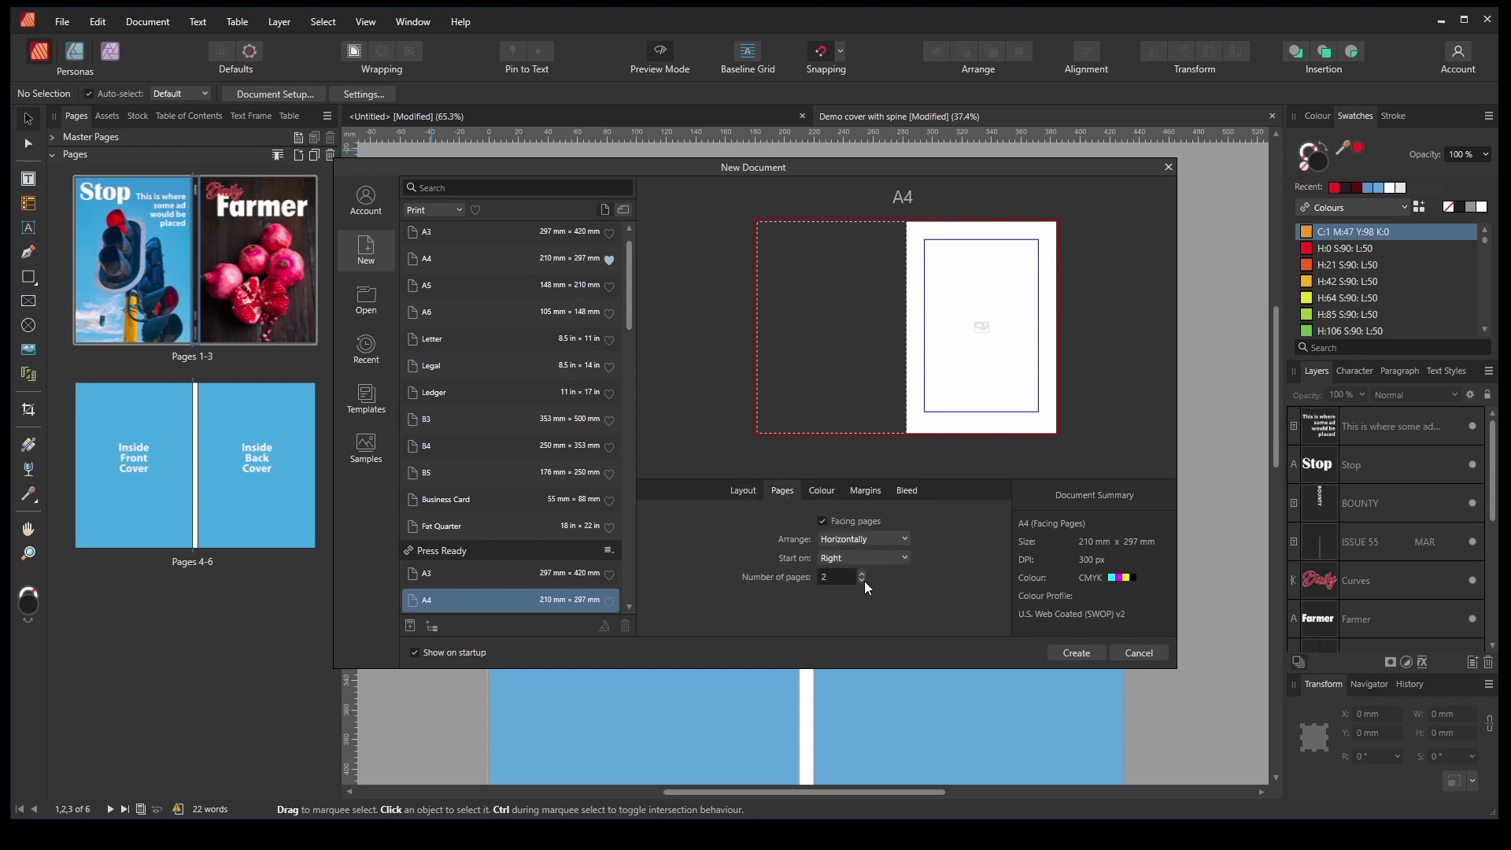
{"action": "left_click", "coordinate": [906, 561]}
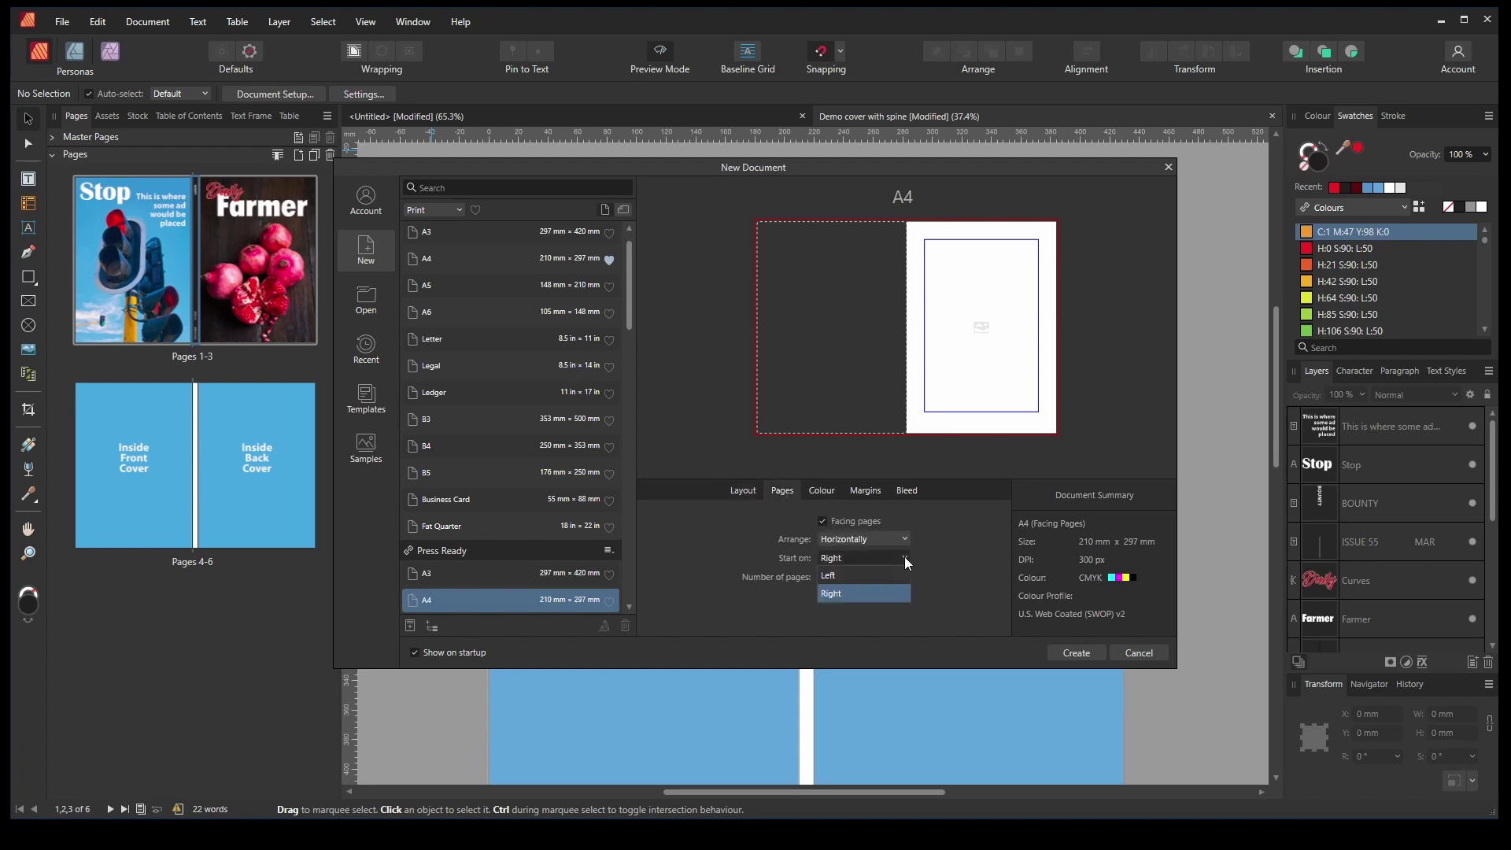
{"action": "left_click", "coordinate": [832, 574]}
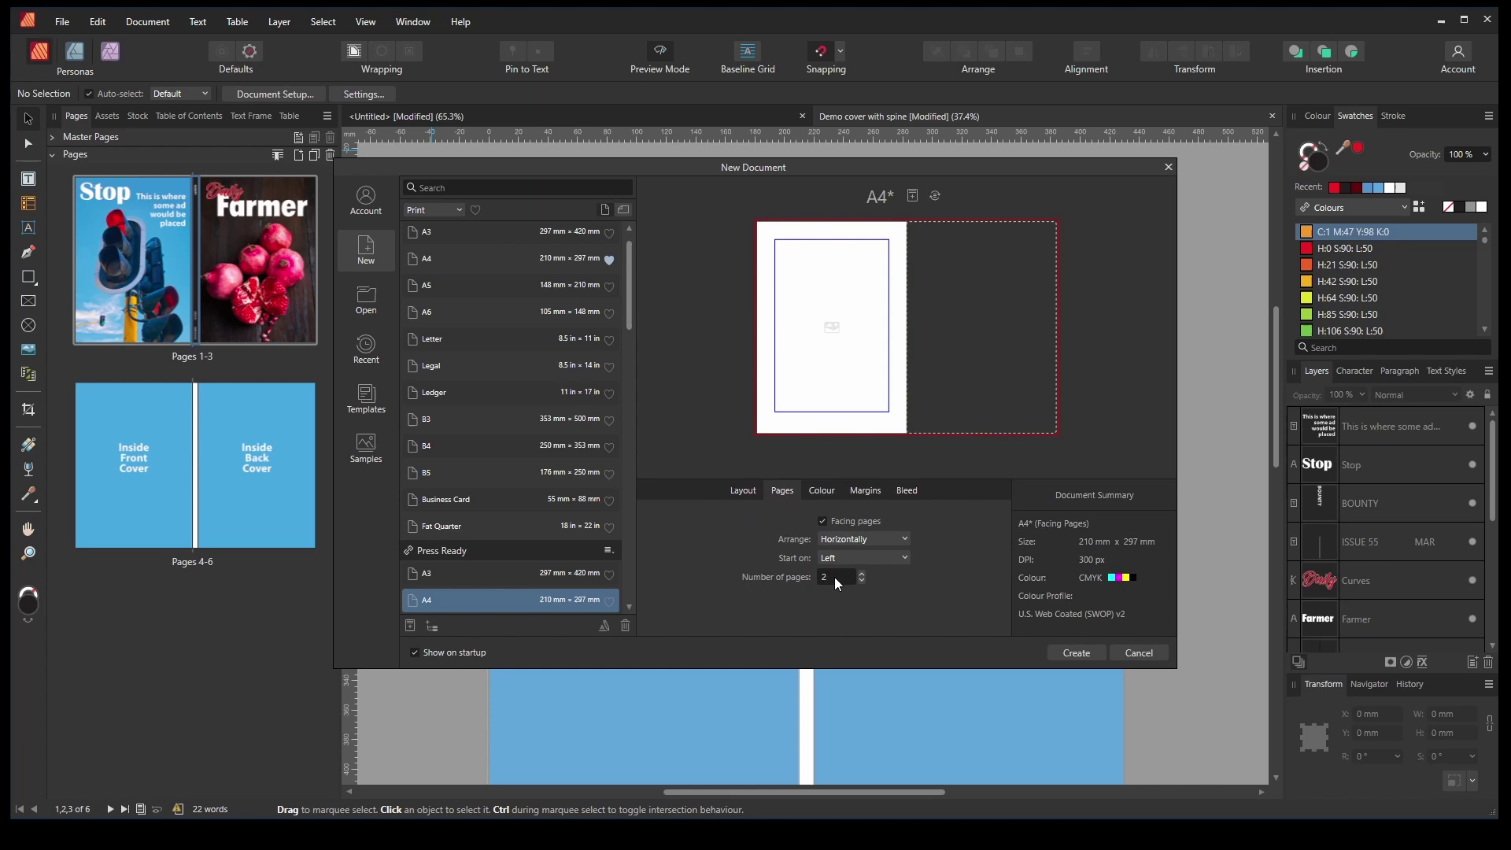
Link the margins and set them all to 15 mm, check the bleed, and create the document
{"action": "left_click", "coordinate": [865, 494]}
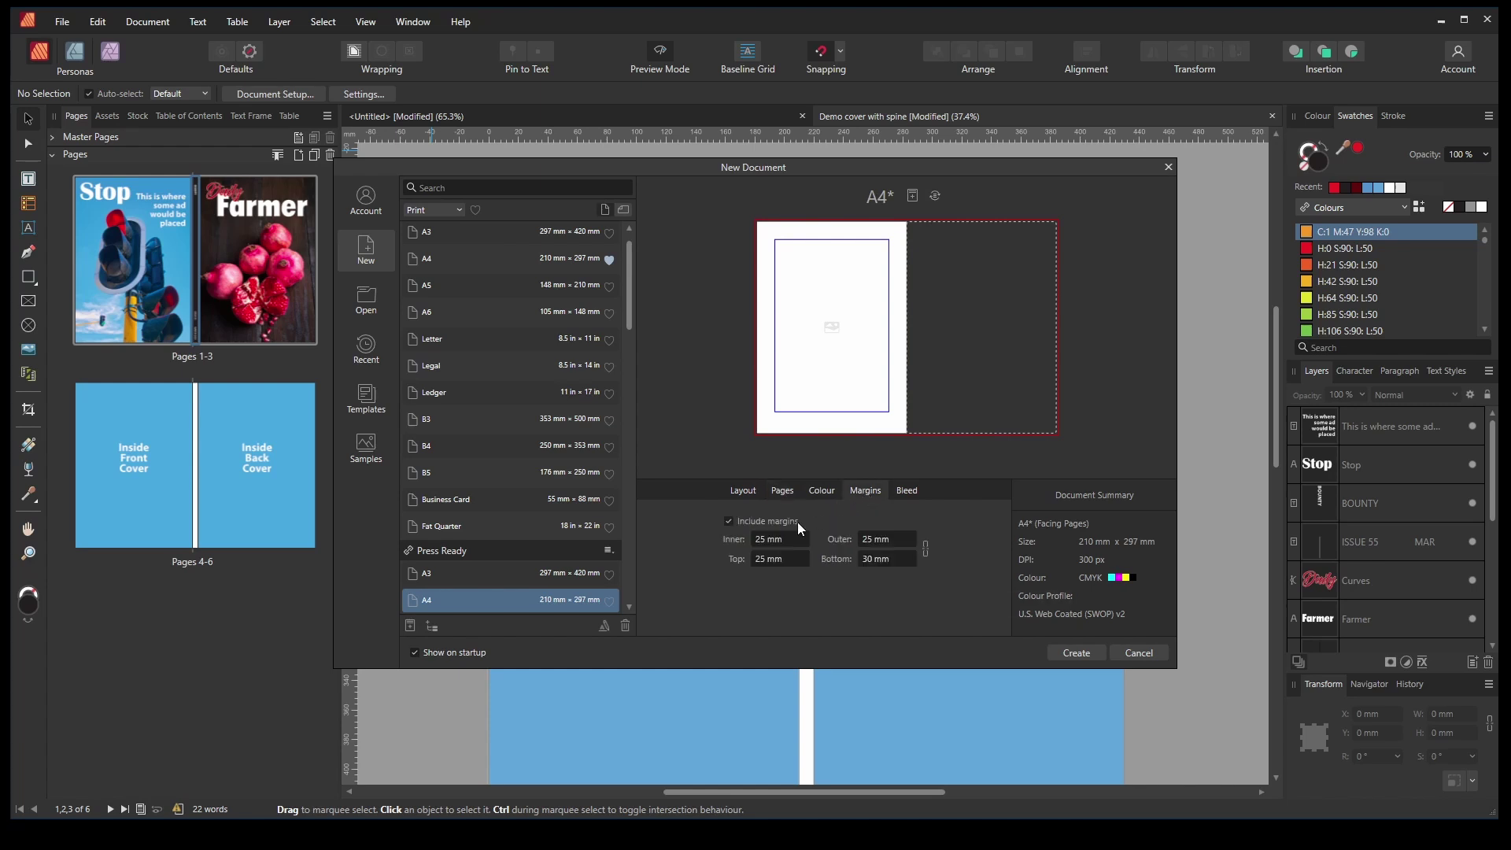
{"action": "left_click", "coordinate": [925, 549]}
{"action": "scroll", "coordinate": [785, 540], "scroll_direction": "down", "scroll_amount": 10}
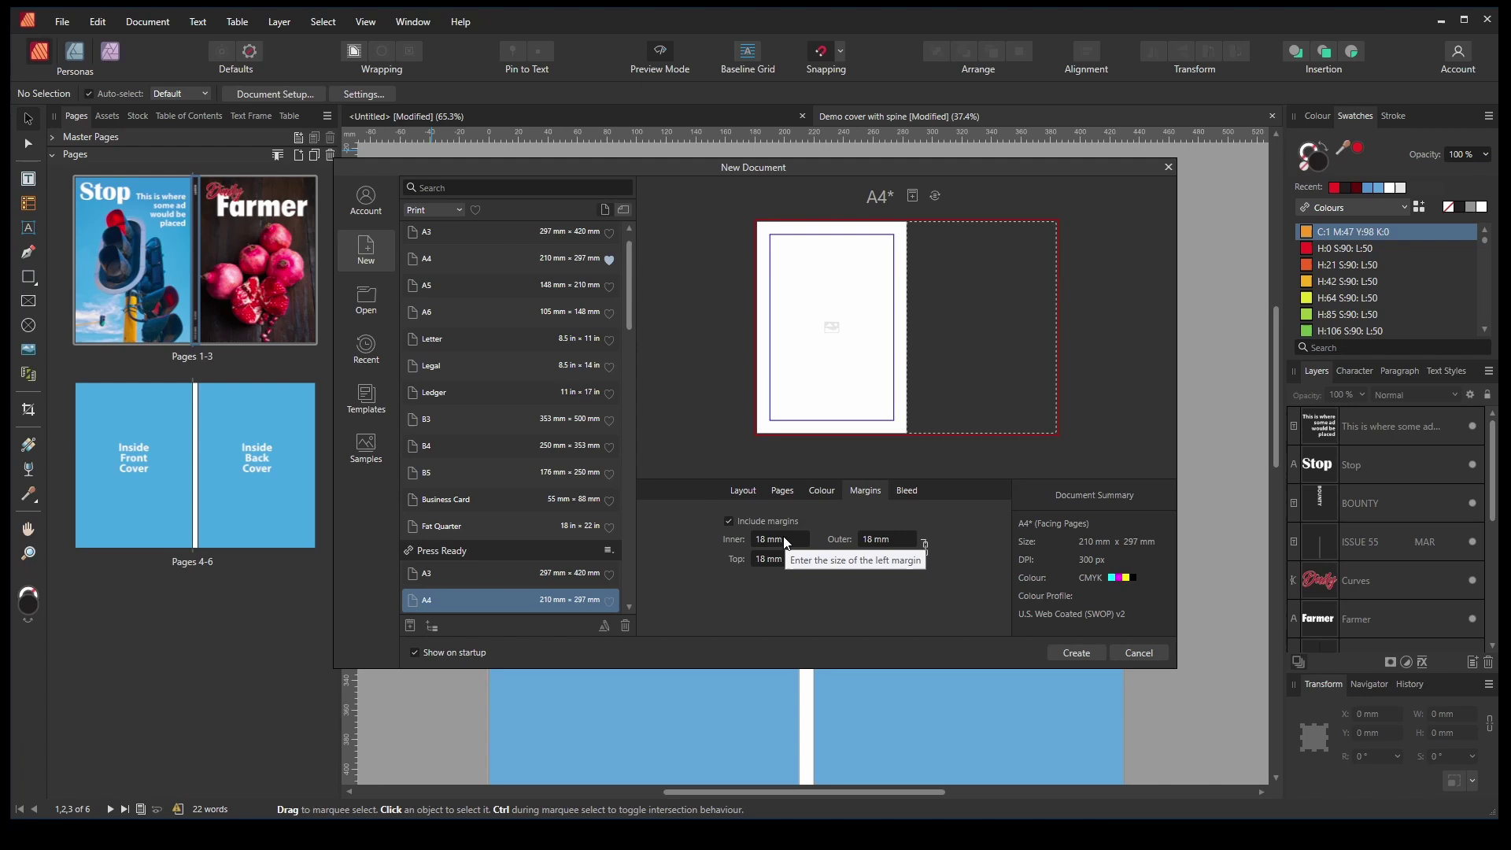
{"action": "left_click", "coordinate": [909, 489]}
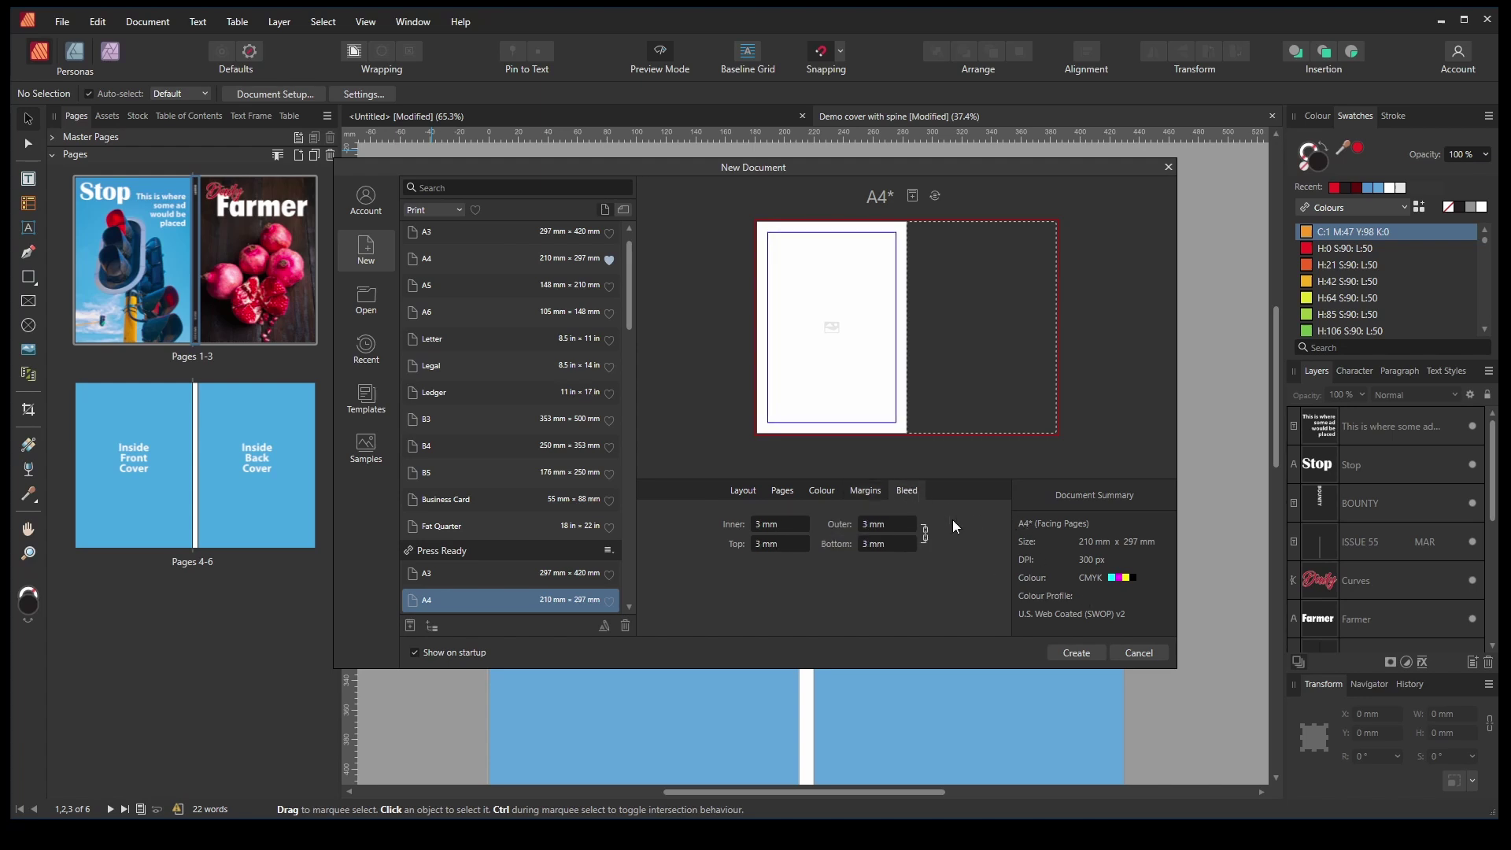
{"action": "left_click", "coordinate": [1073, 655]}
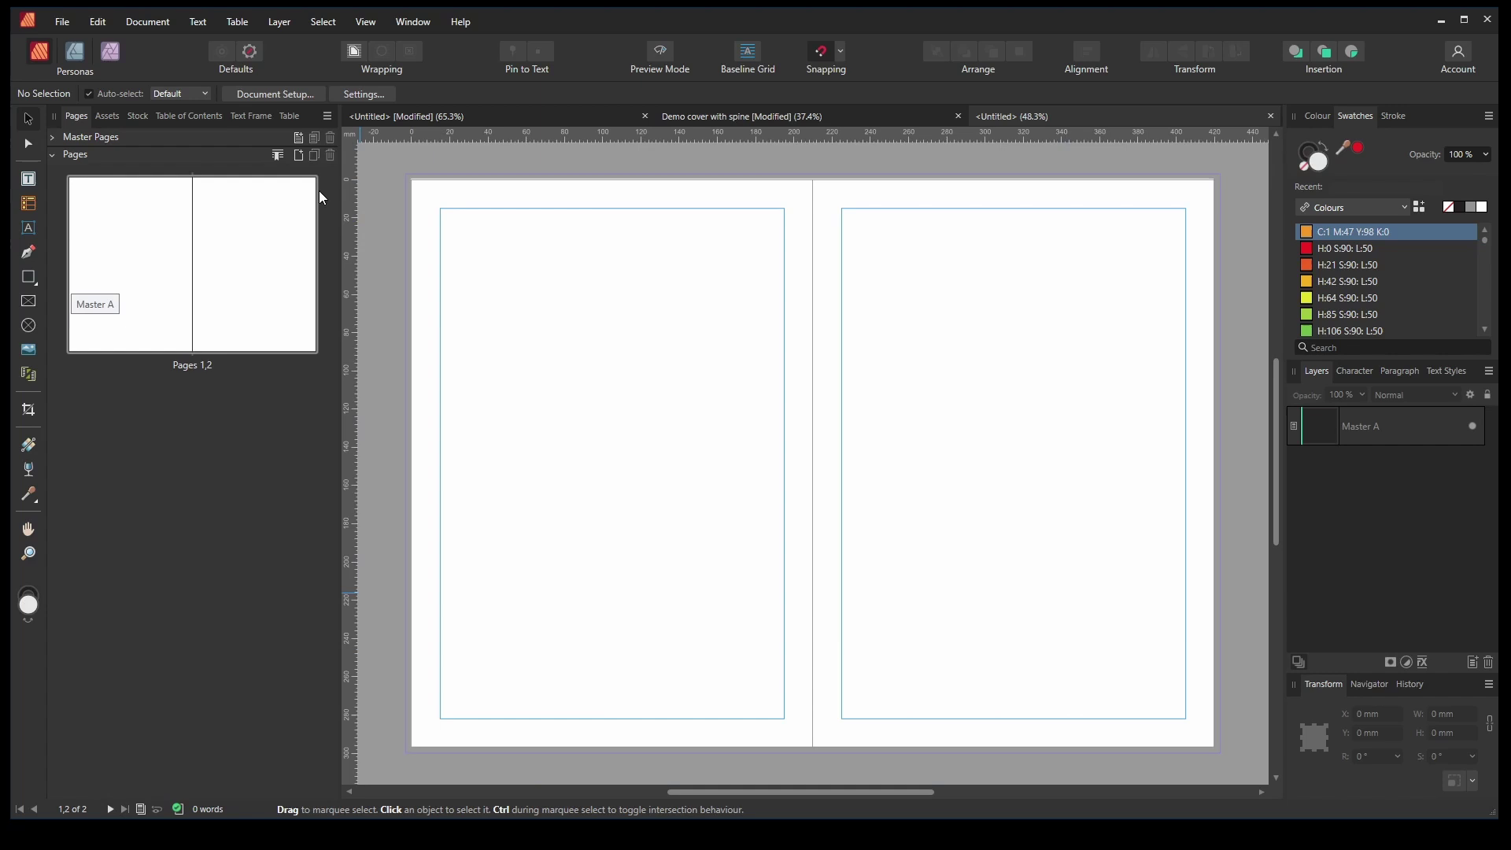
Add one Master A page after page 2 with the Extend Spread wrapping option
{"action": "left_click", "coordinate": [299, 157]}
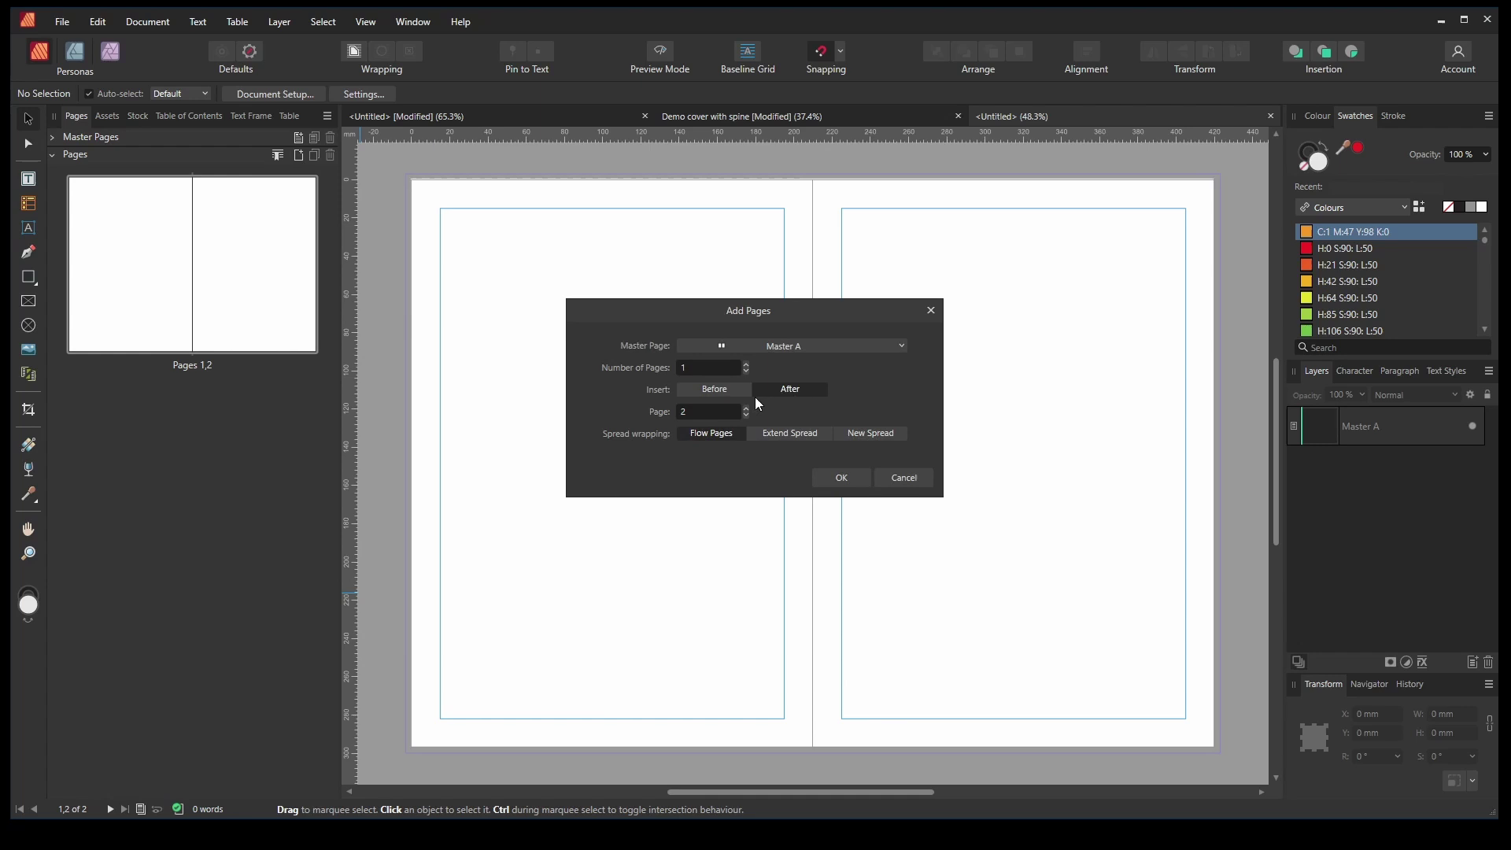
{"action": "left_click", "coordinate": [789, 433]}
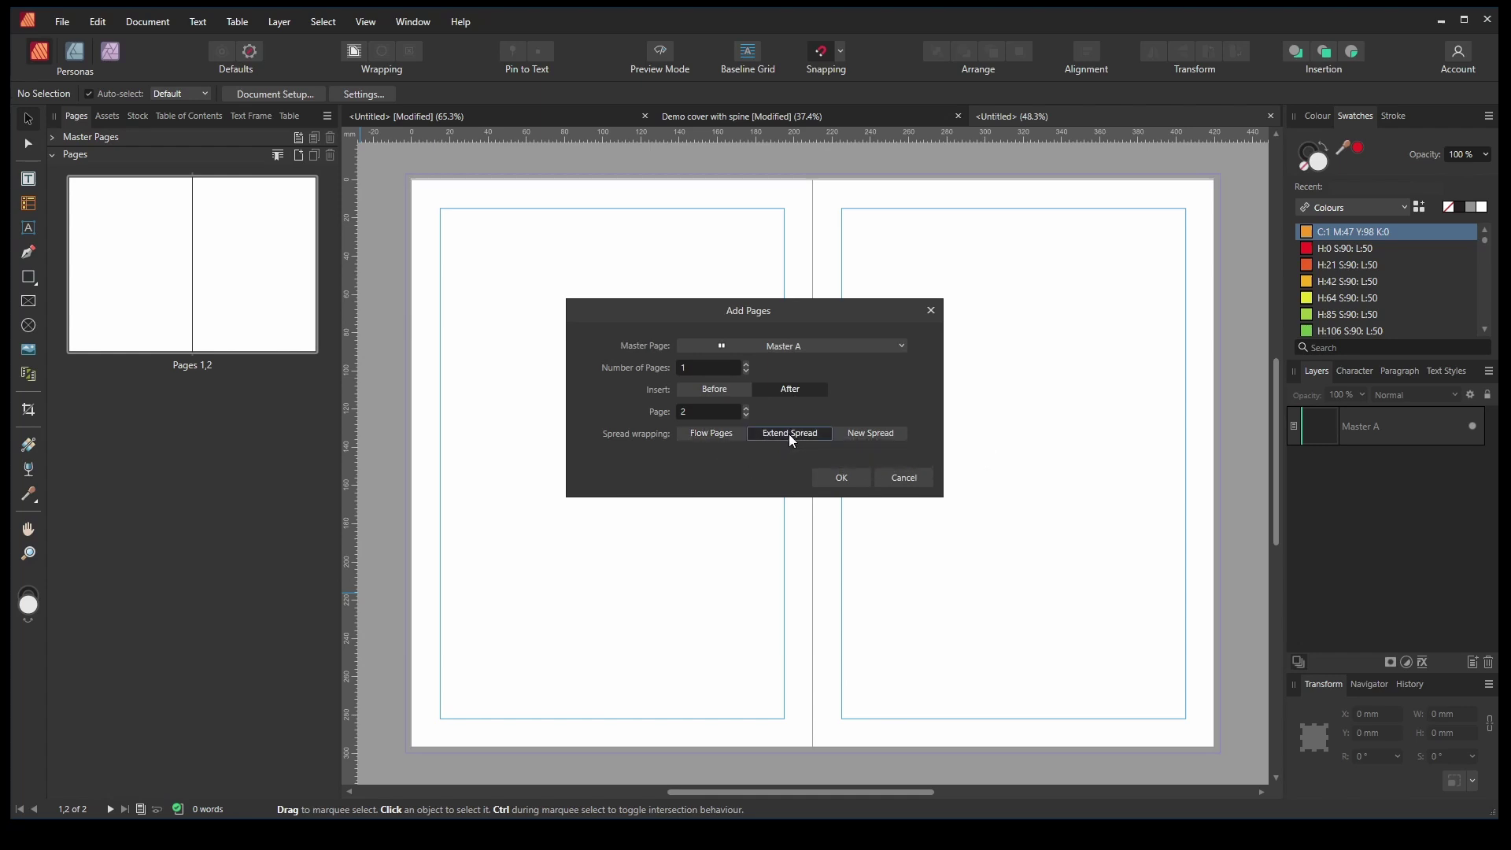
{"action": "left_click", "coordinate": [860, 478]}
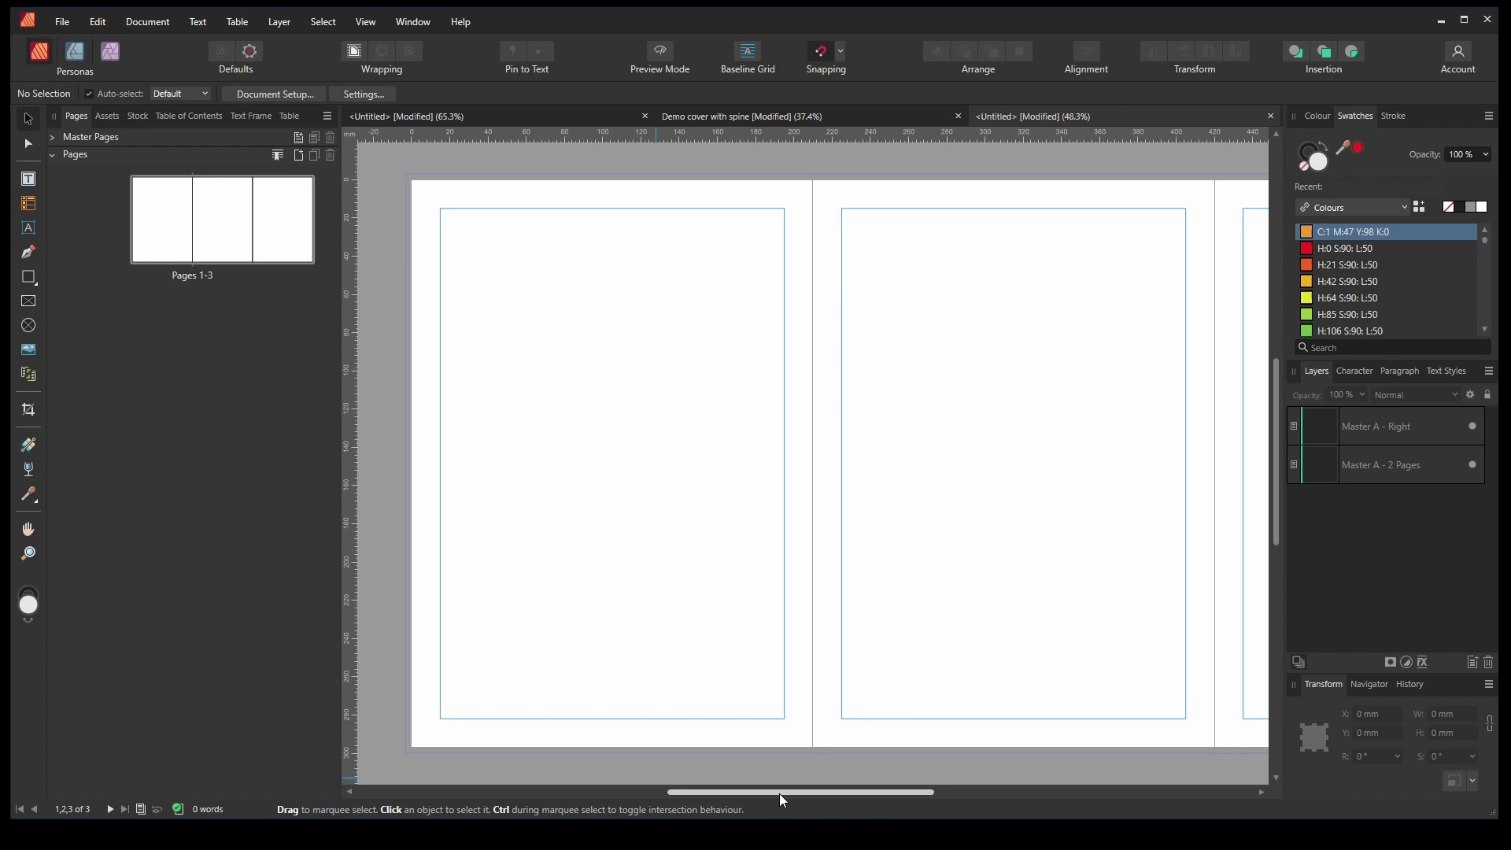
{"action": "mouse_move", "coordinate": [779, 794]}
{"action": "left_mouse_down"}
{"action": "mouse_move", "coordinate": [889, 801]}
{"action": "mouse_move", "coordinate": [719, 797]}
{"action": "mouse_move", "coordinate": [814, 801]}
{"action": "mouse_move", "coordinate": [793, 801]}
{"action": "left_mouse_up"}
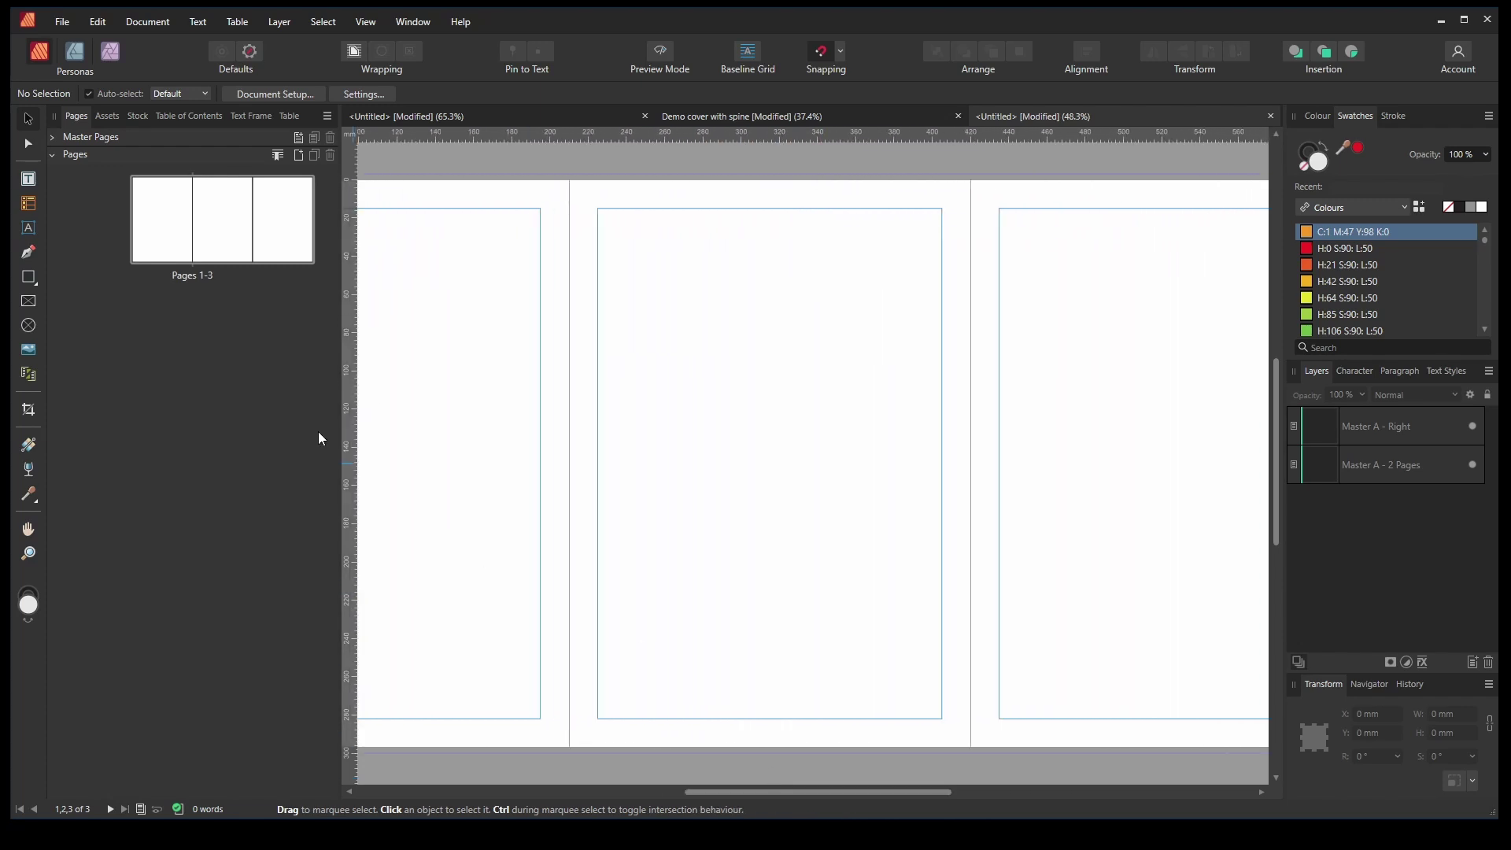
Set the width of the spread's middle page to 10 mm, with the following pages moving along
{"action": "right_click", "coordinate": [233, 211]}
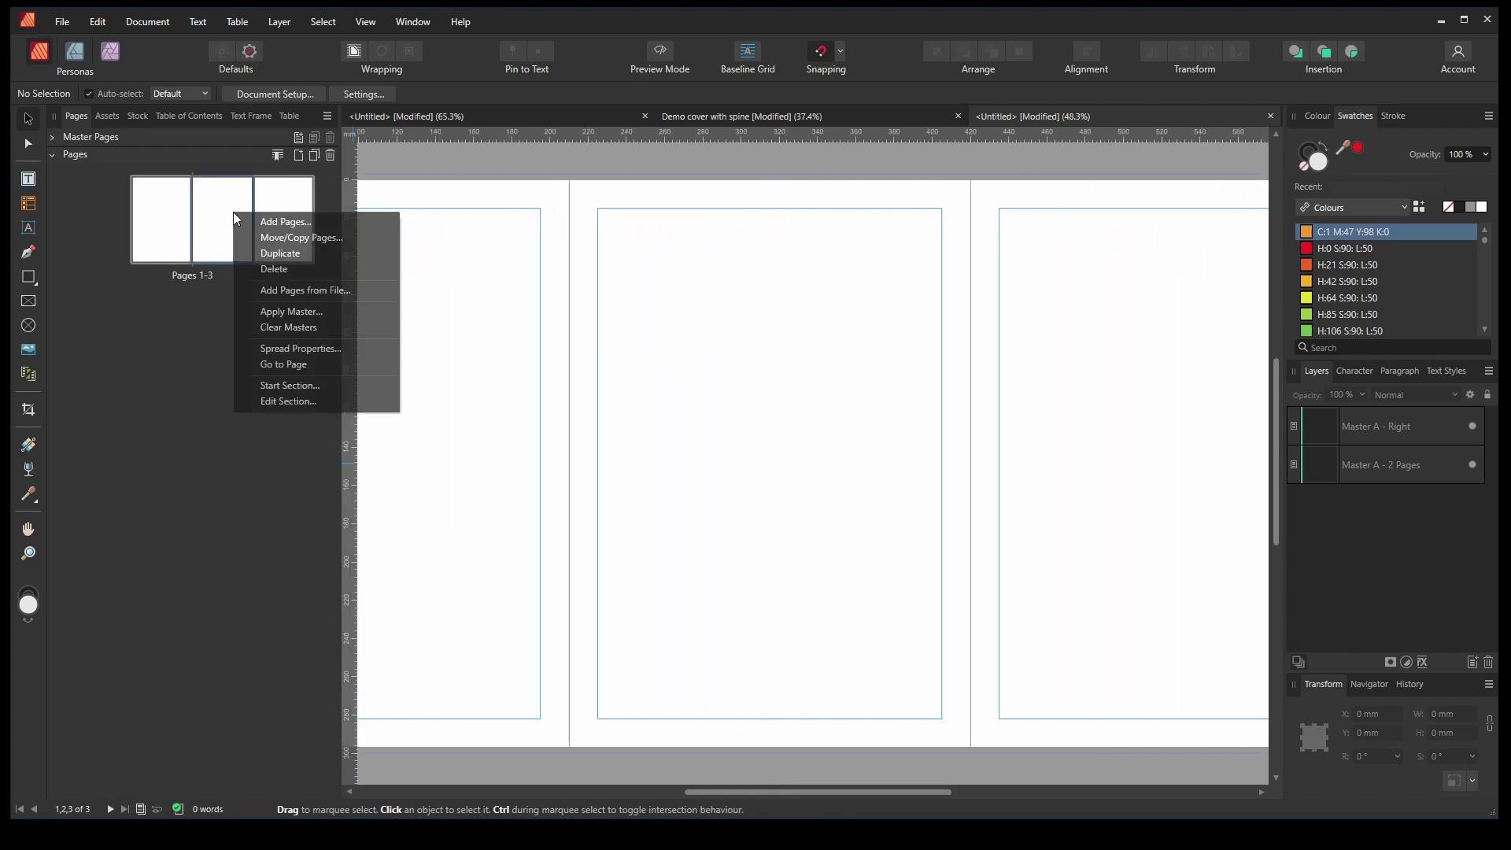
{"action": "left_click", "coordinate": [309, 349]}
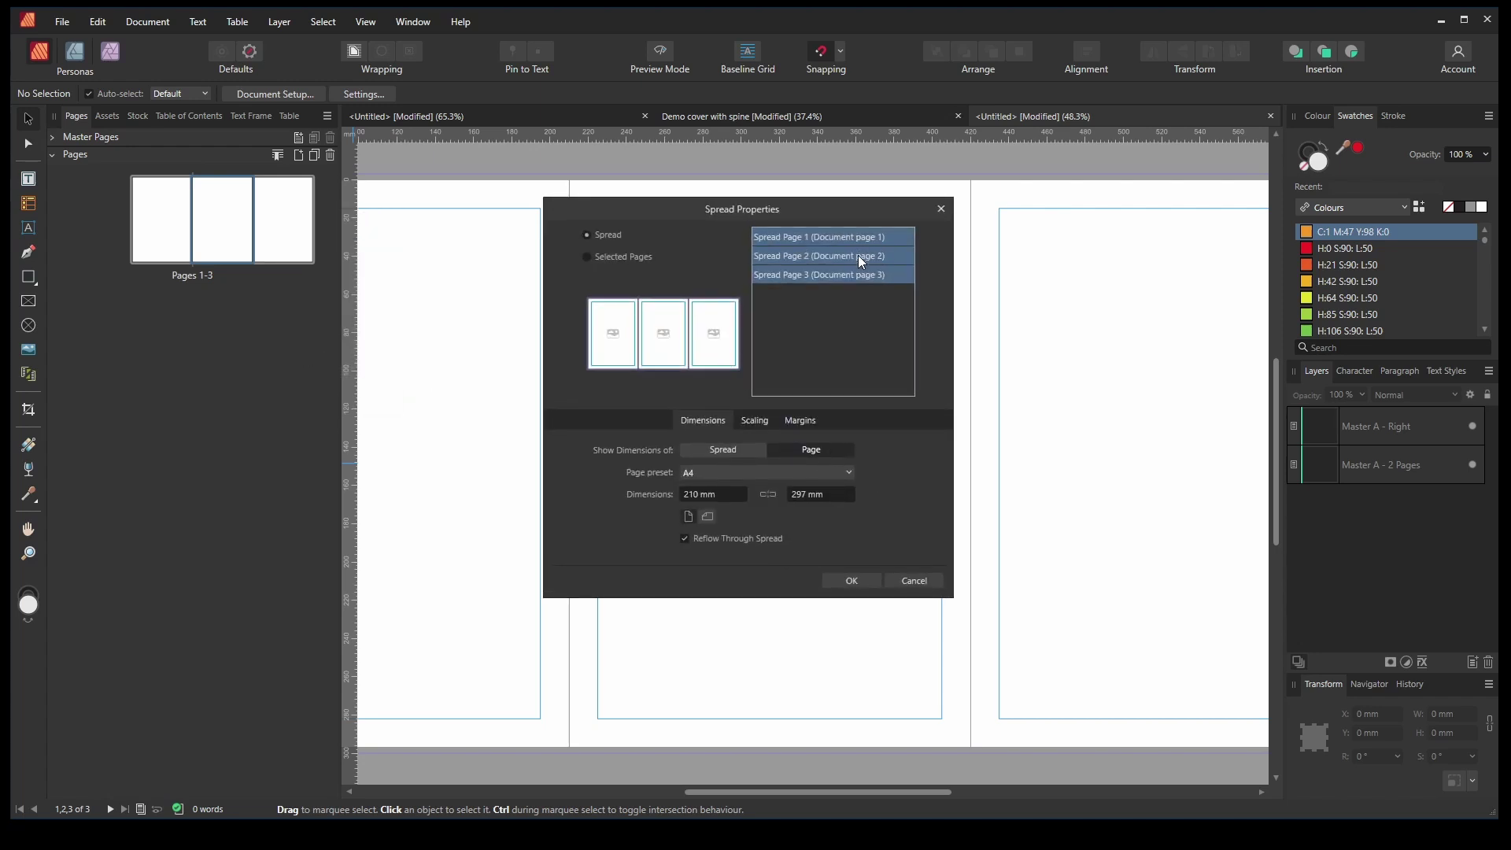
{"action": "left_click", "coordinate": [861, 258]}
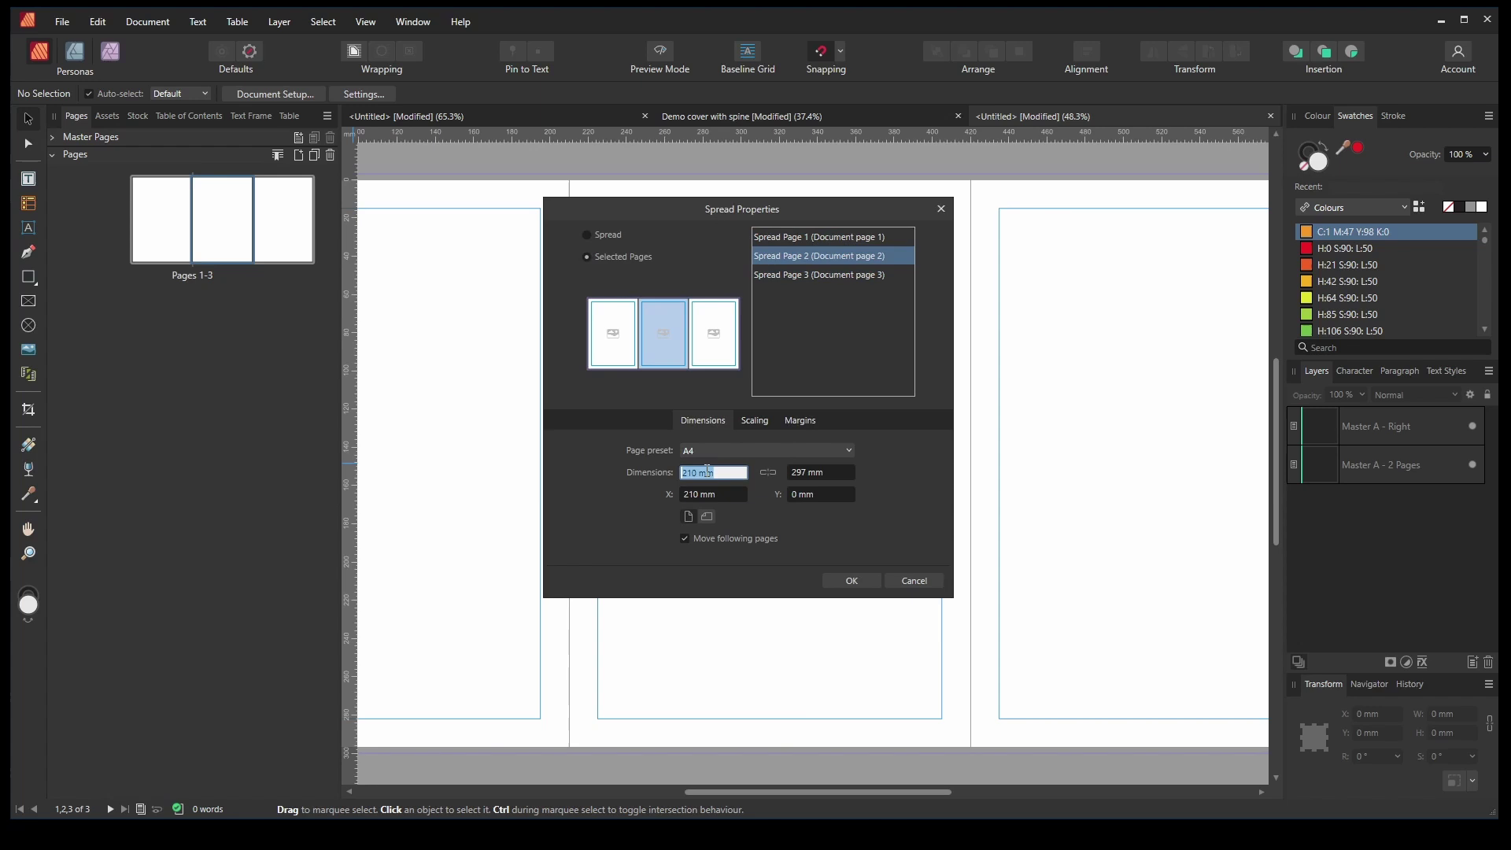
{"action": "type", "text": "10"}
{"action": "left_click", "coordinate": [852, 581]}
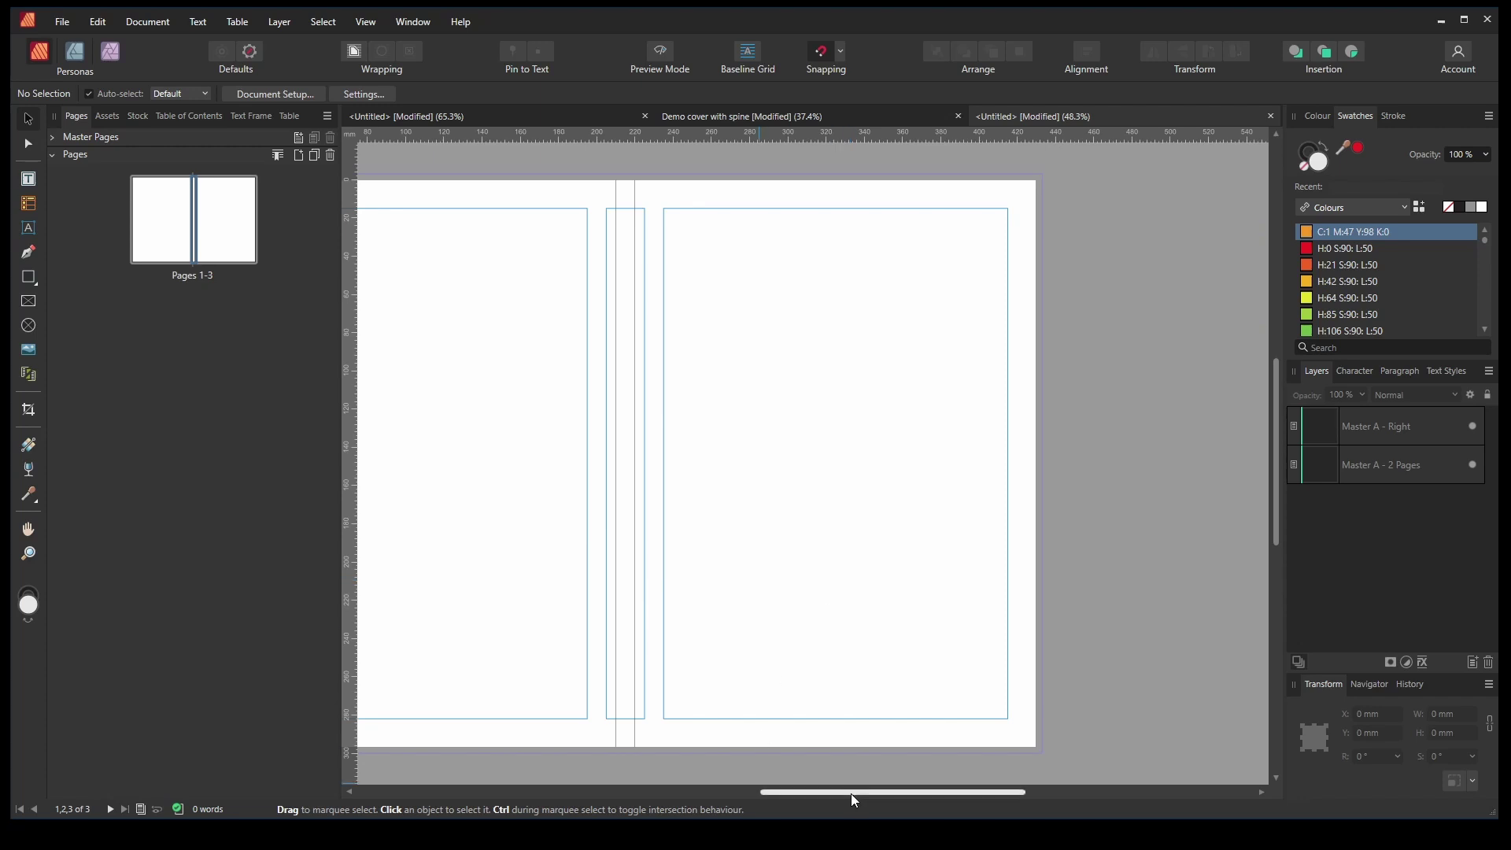
{"action": "left_click_drag", "start_coordinate": [854, 799], "coordinate": [773, 792]}
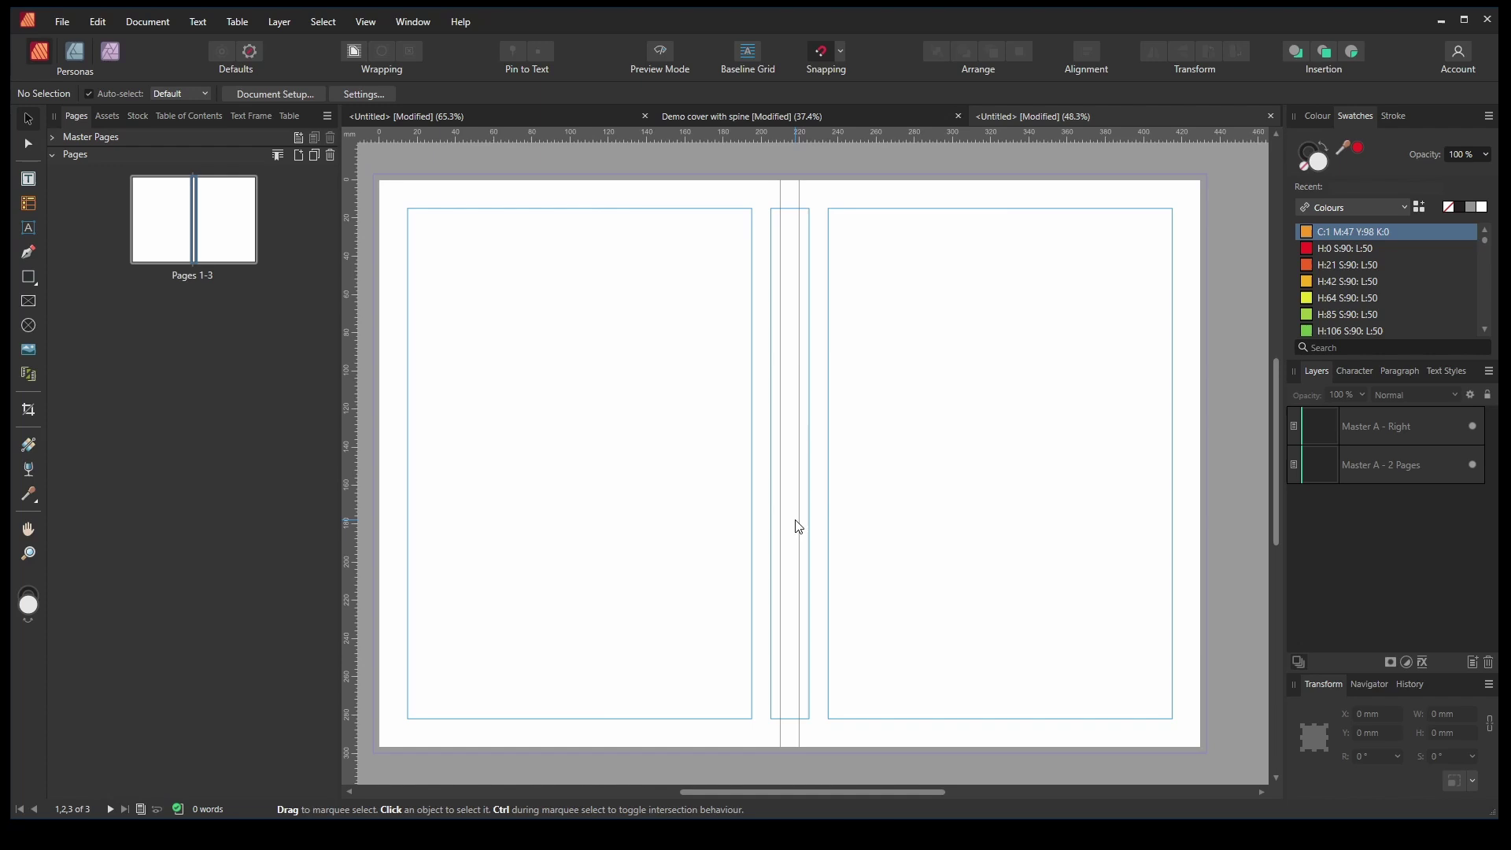
Remove the margins from the narrow spine page by turning off the use of the master's margin values
{"action": "right_click", "coordinate": [197, 208]}
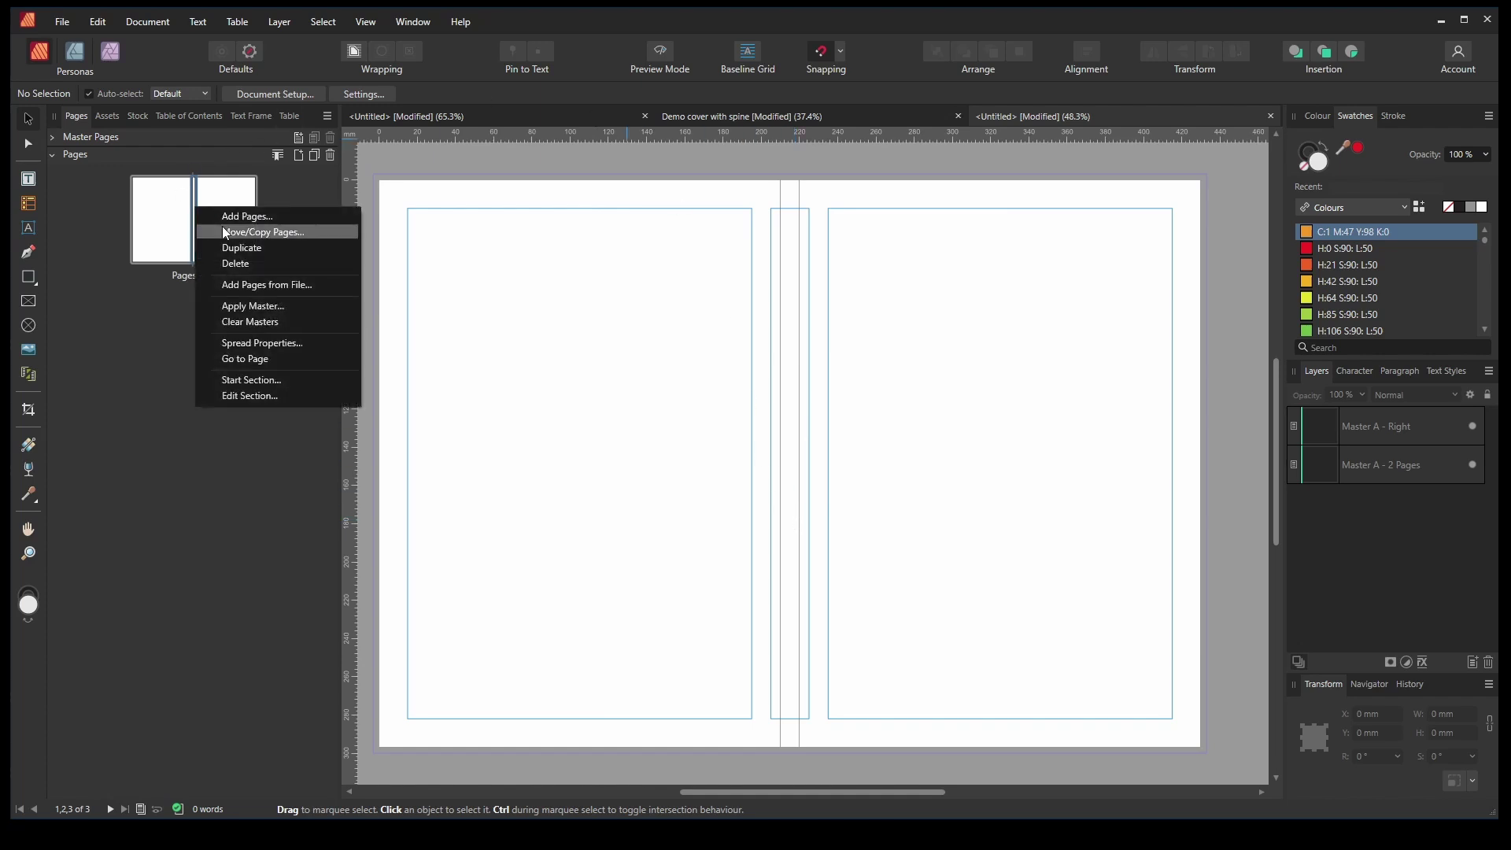
{"action": "left_click", "coordinate": [314, 343]}
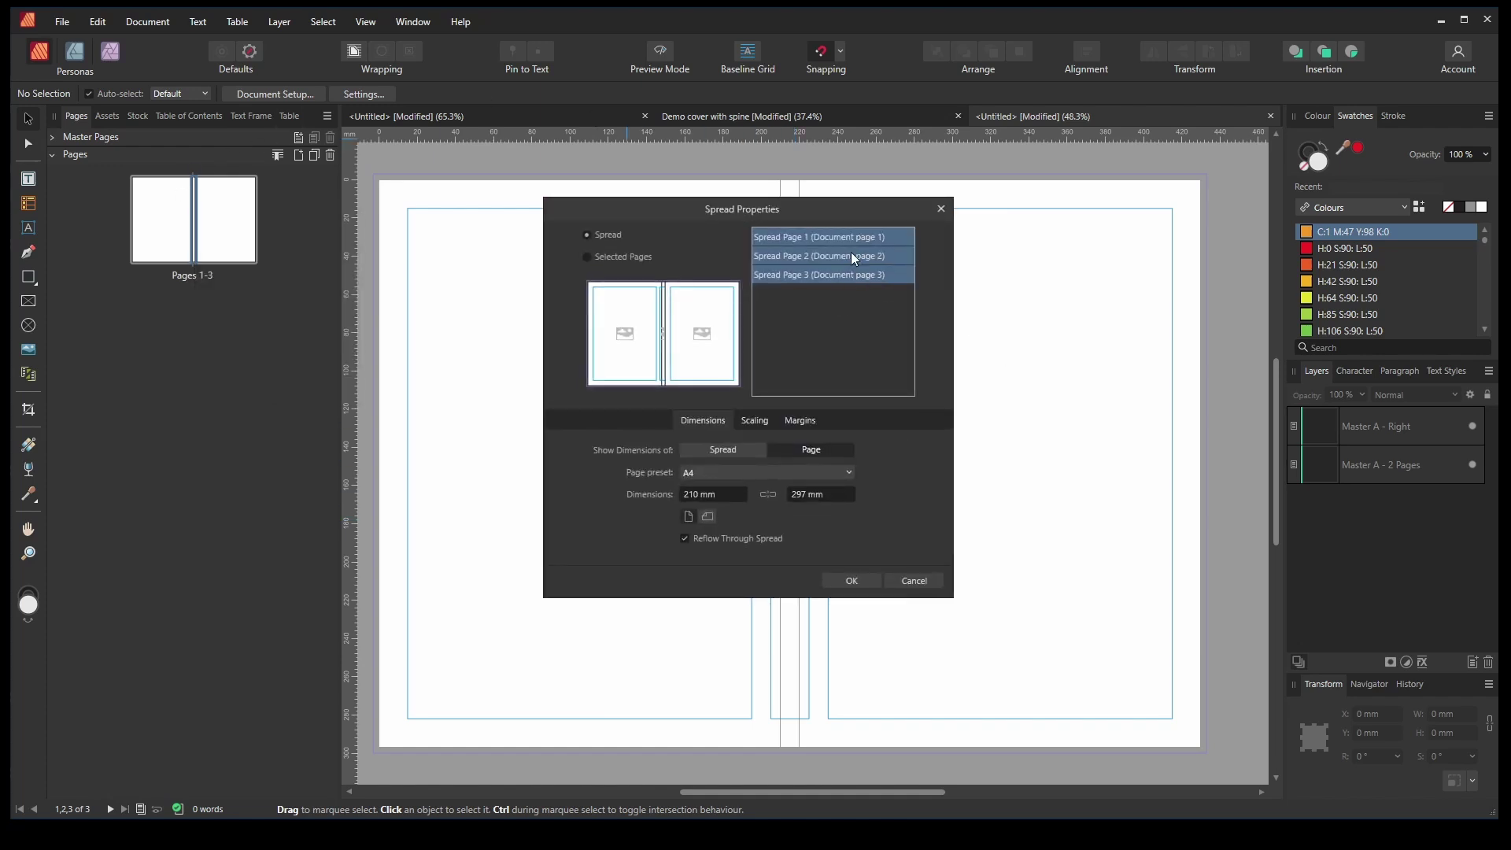
{"action": "left_click", "coordinate": [854, 257]}
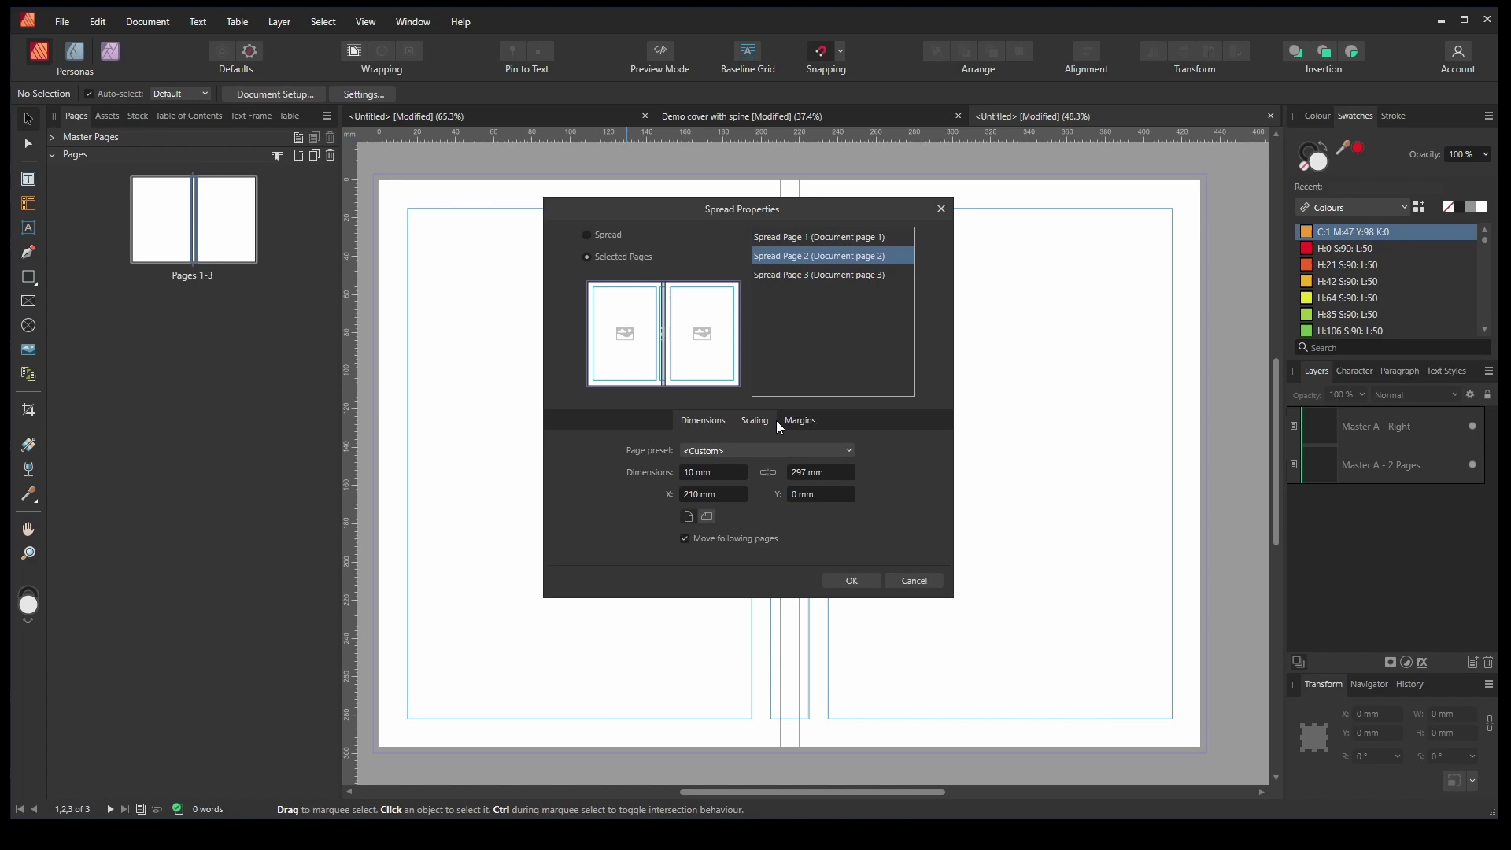
{"action": "left_click", "coordinate": [800, 421]}
{"action": "left_click", "coordinate": [593, 450]}
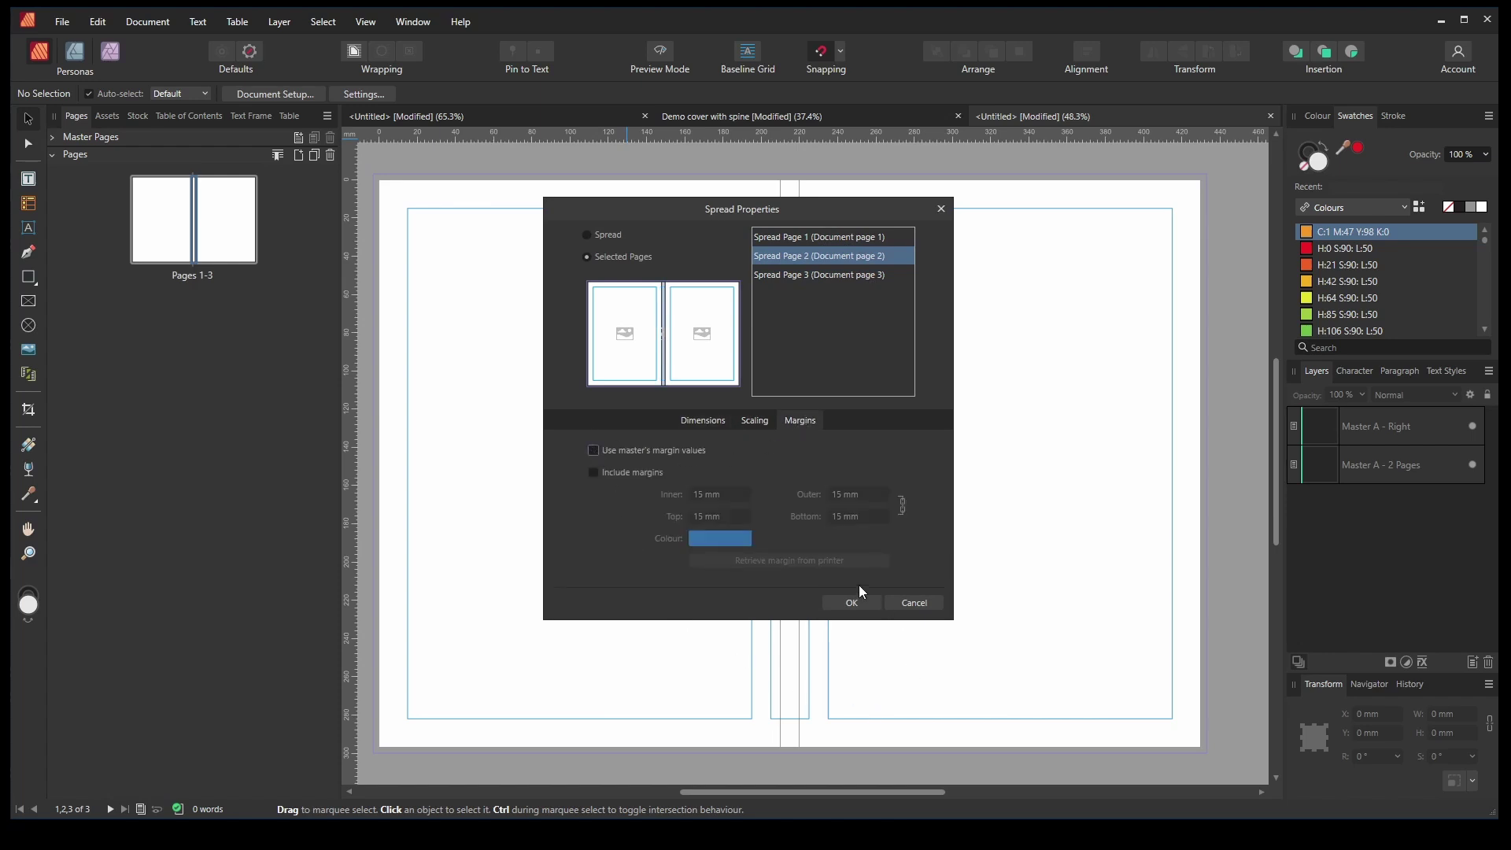
{"action": "left_click", "coordinate": [851, 603]}
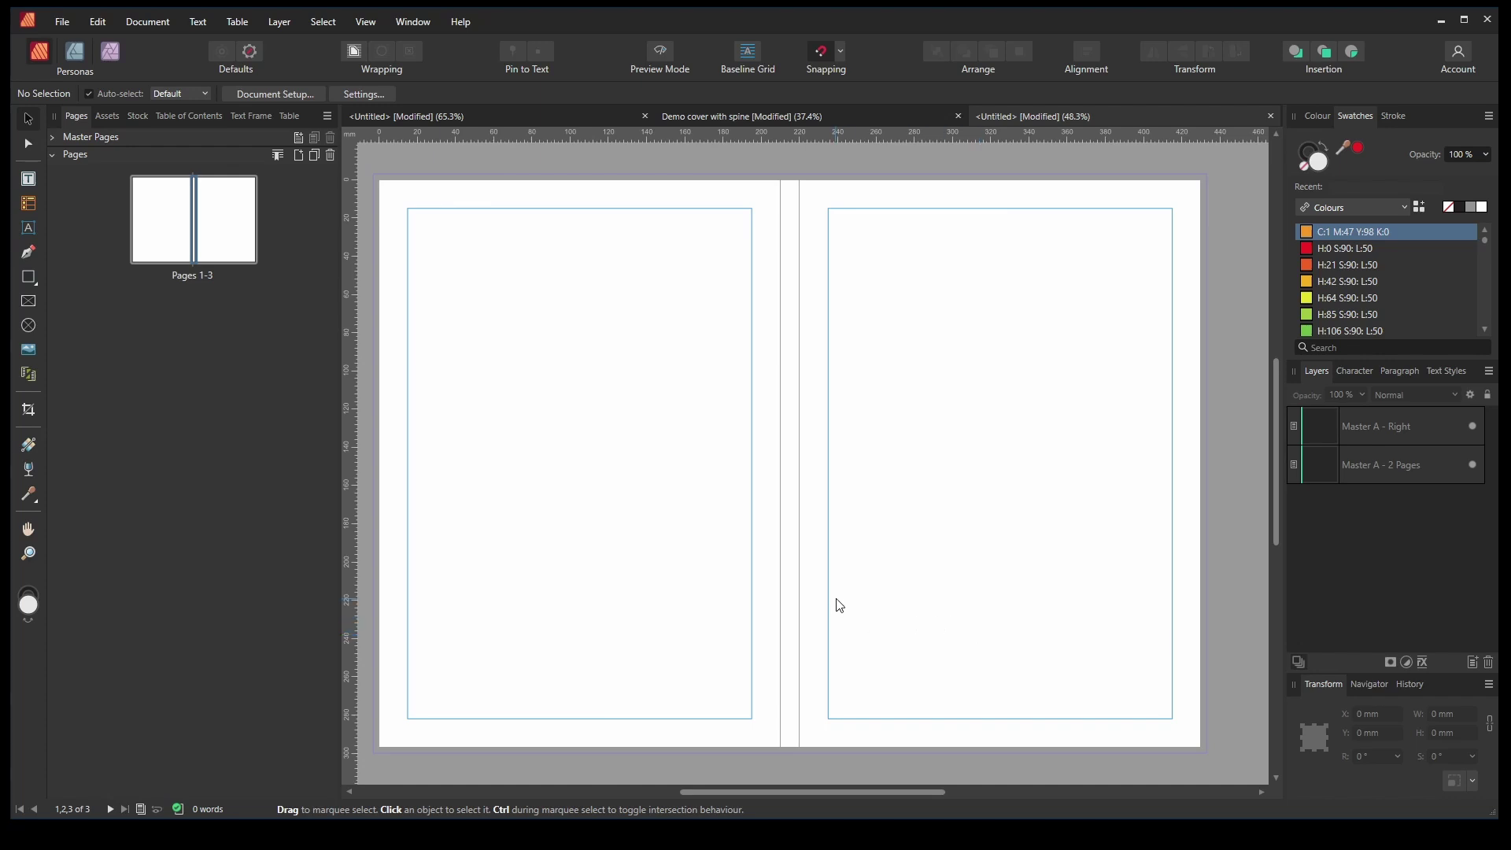
{"action": "mouse_move", "coordinate": [189, 205]}
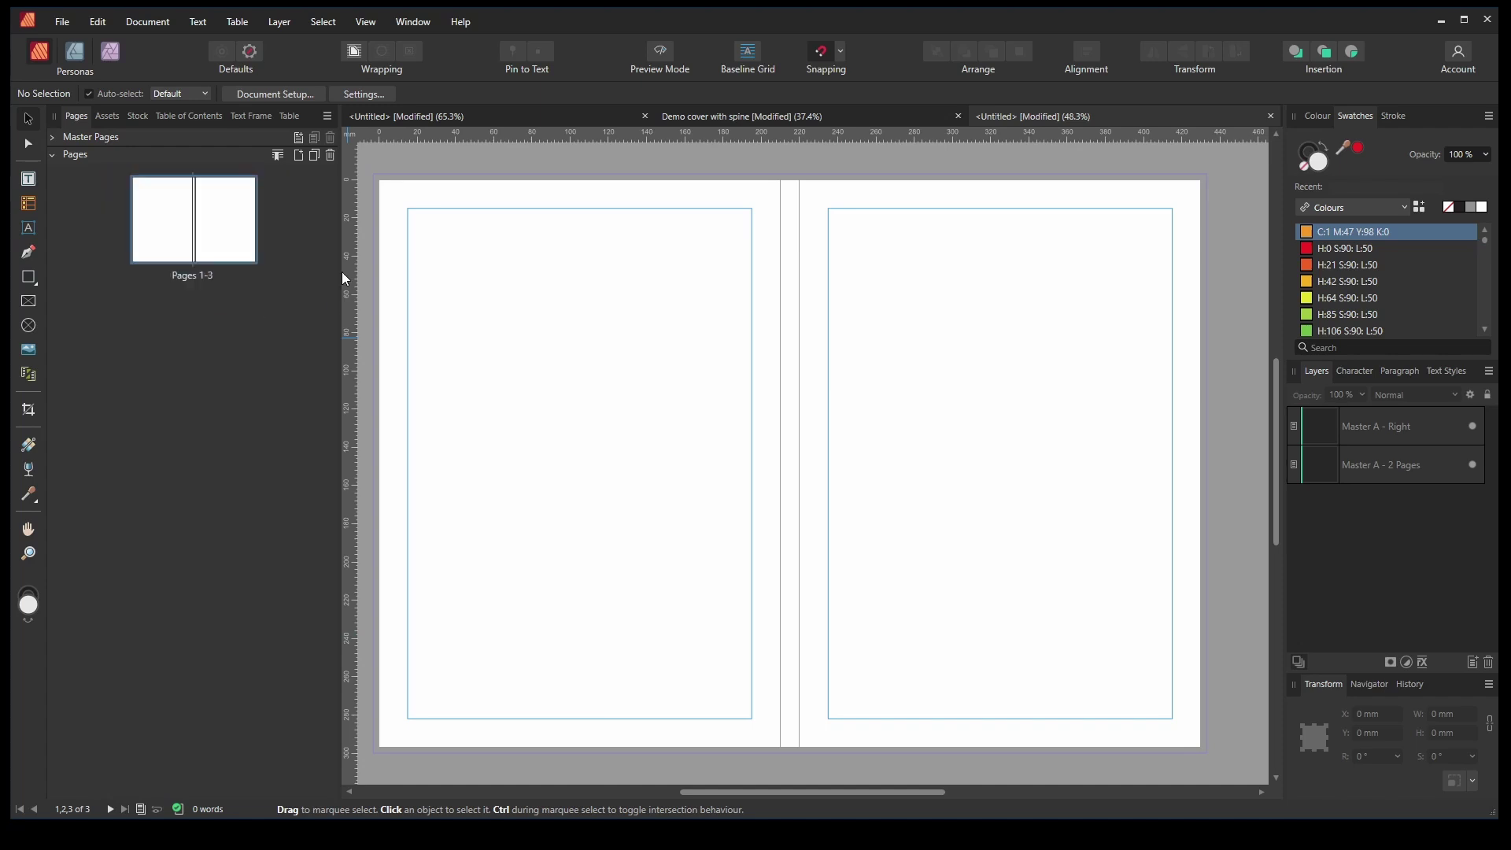
Duplicate the three-page cover spread to create a second spread
{"action": "left_click", "coordinate": [314, 154]}
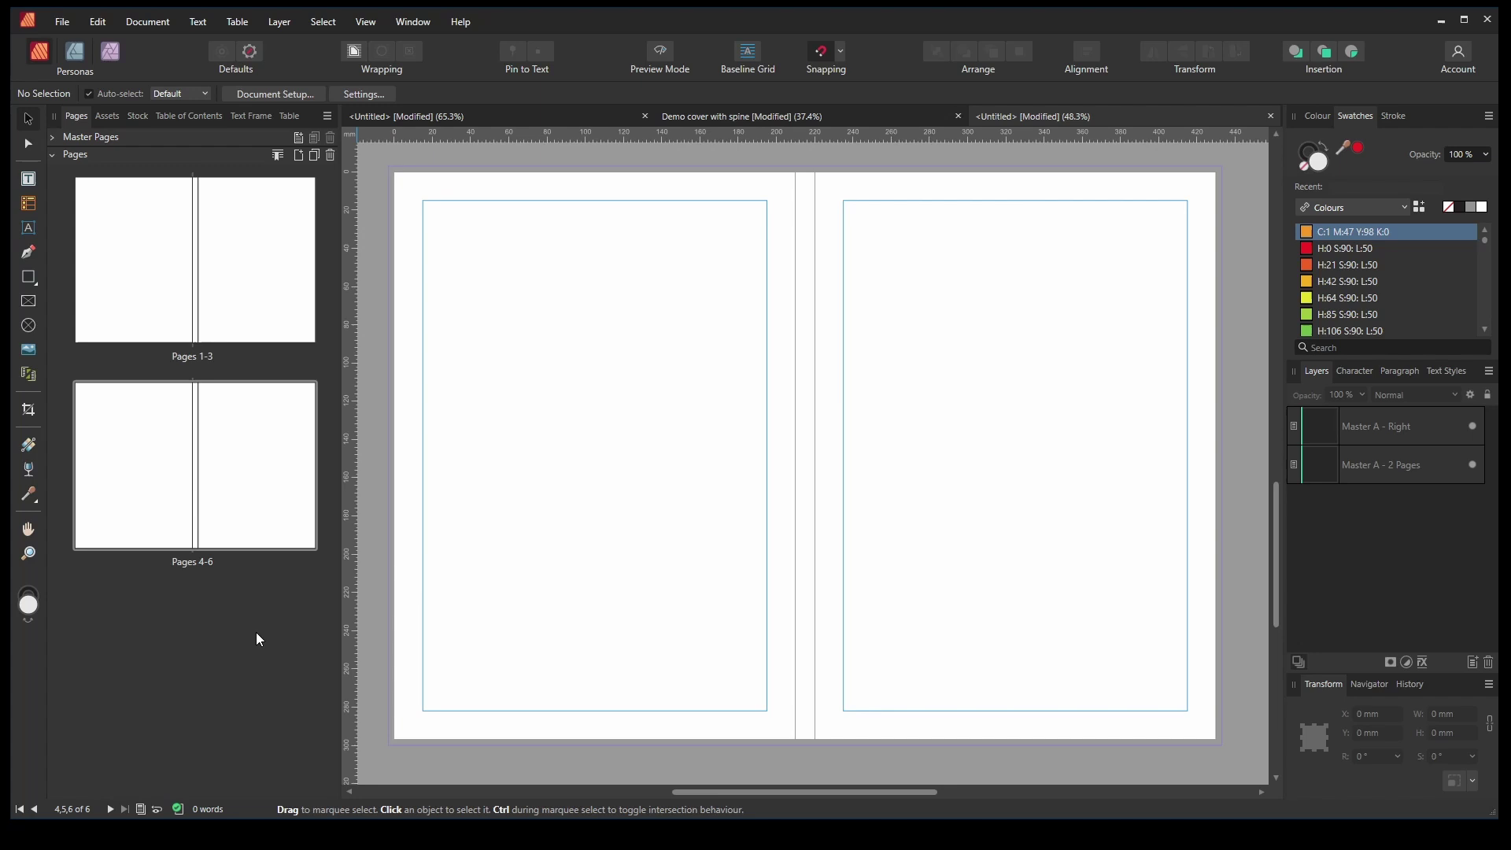
{"action": "mouse_move", "coordinate": [310, 260]}
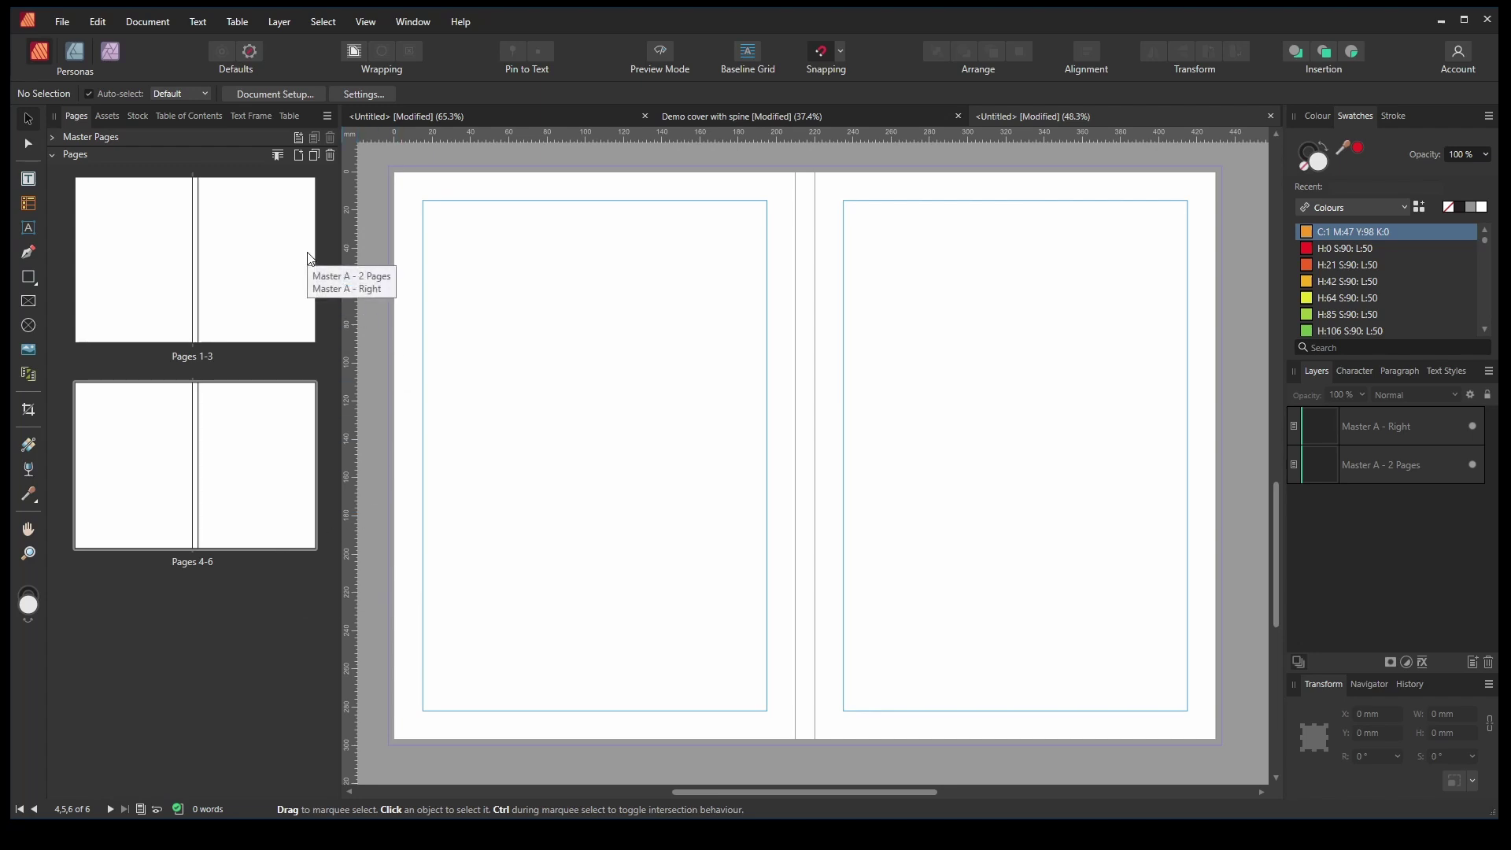
{"action": "mouse_move", "coordinate": [315, 386]}
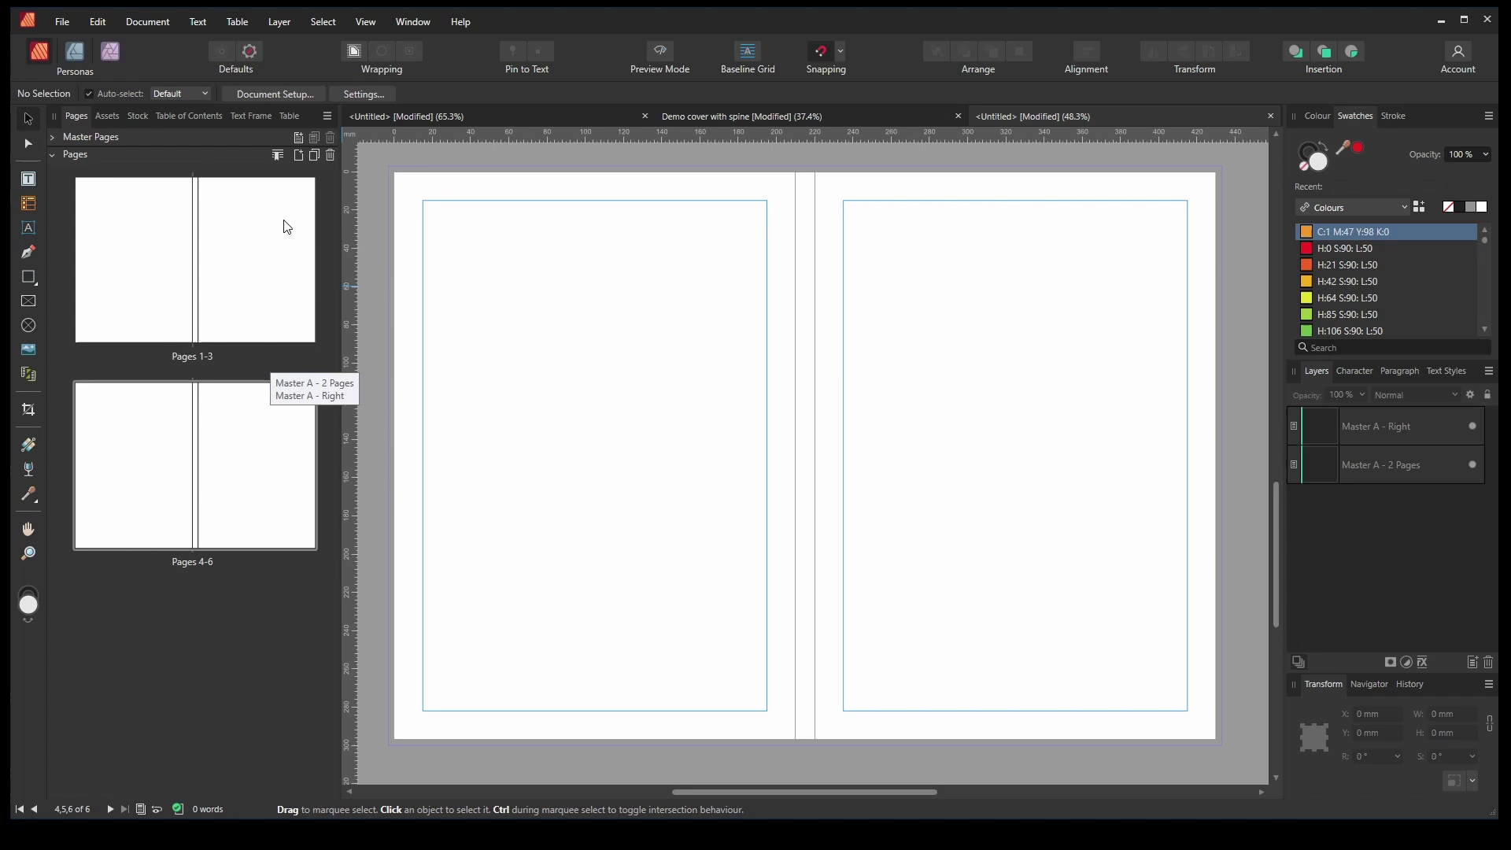
Add one Master A page after page 3 with the Extend Spread wrapping option
{"action": "left_click", "coordinate": [235, 202]}
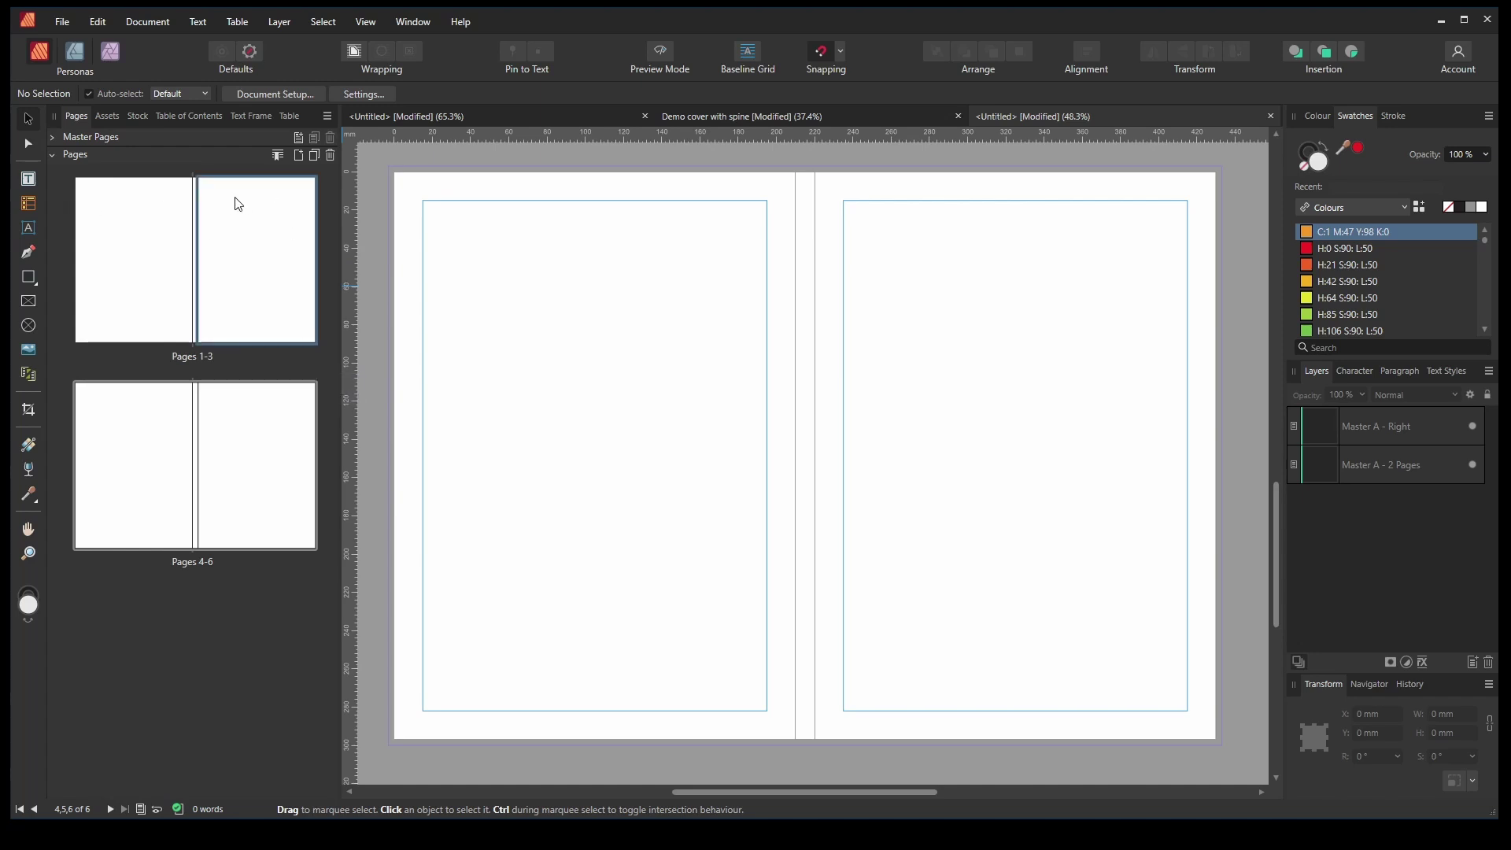
{"action": "left_click", "coordinate": [299, 156]}
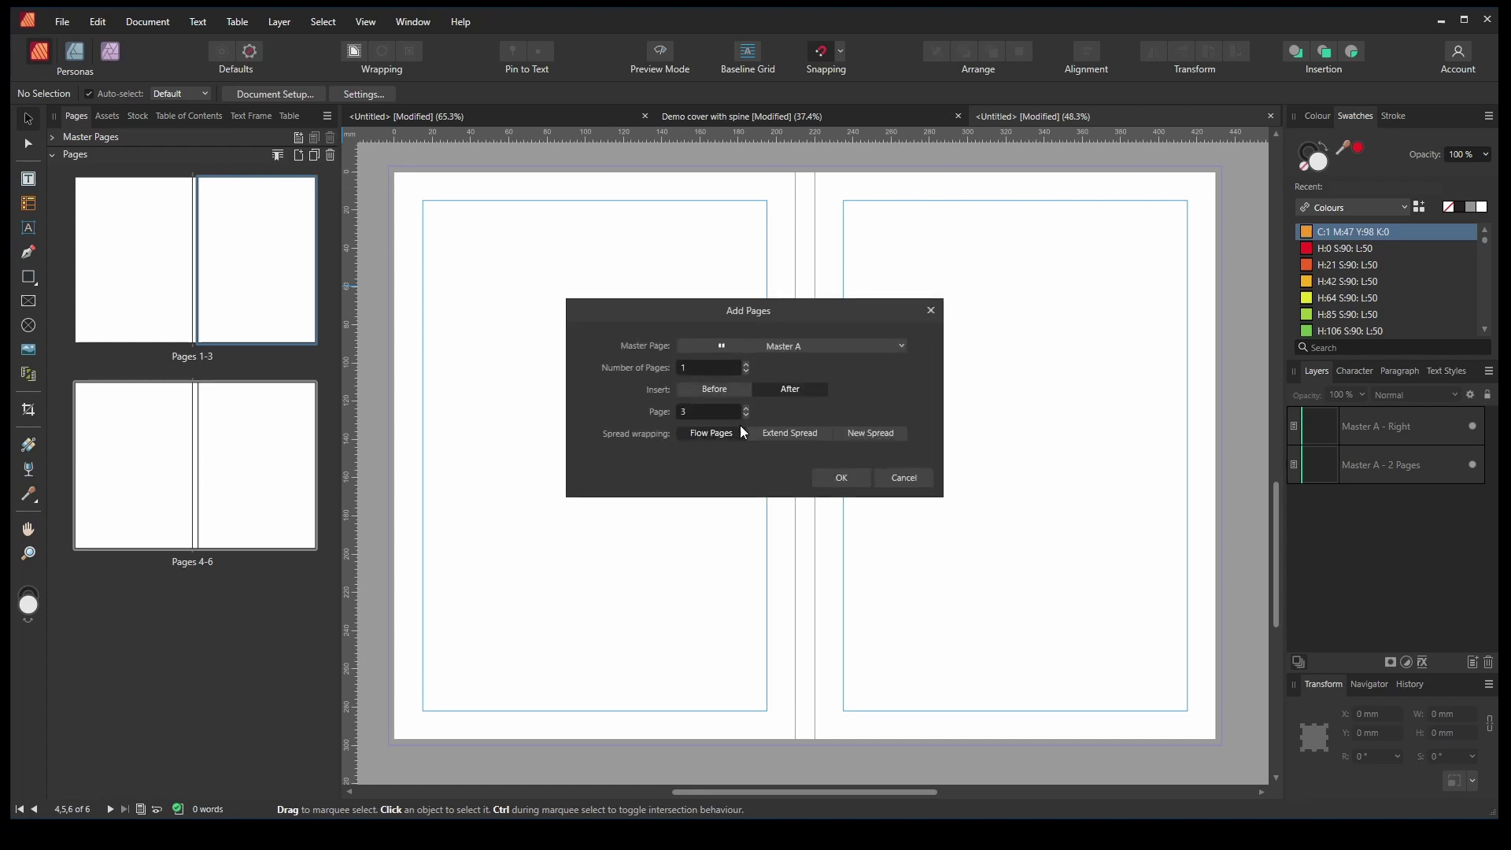
{"action": "left_click", "coordinate": [802, 434]}
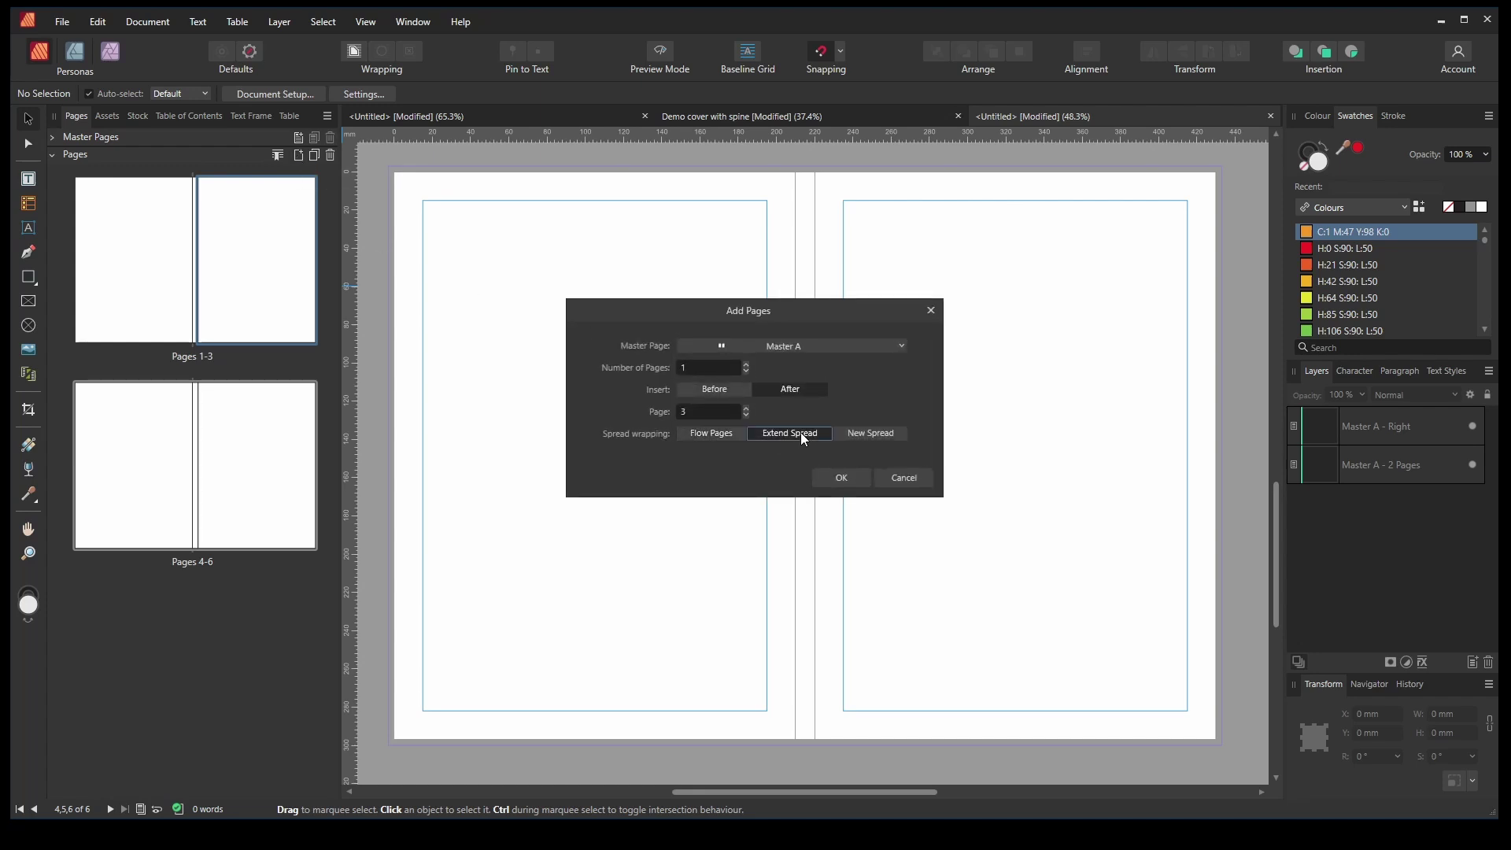
{"action": "left_click", "coordinate": [843, 479]}
Set the width of the first spread's fourth page to 105 mm in the spread properties
{"action": "right_click", "coordinate": [288, 207]}
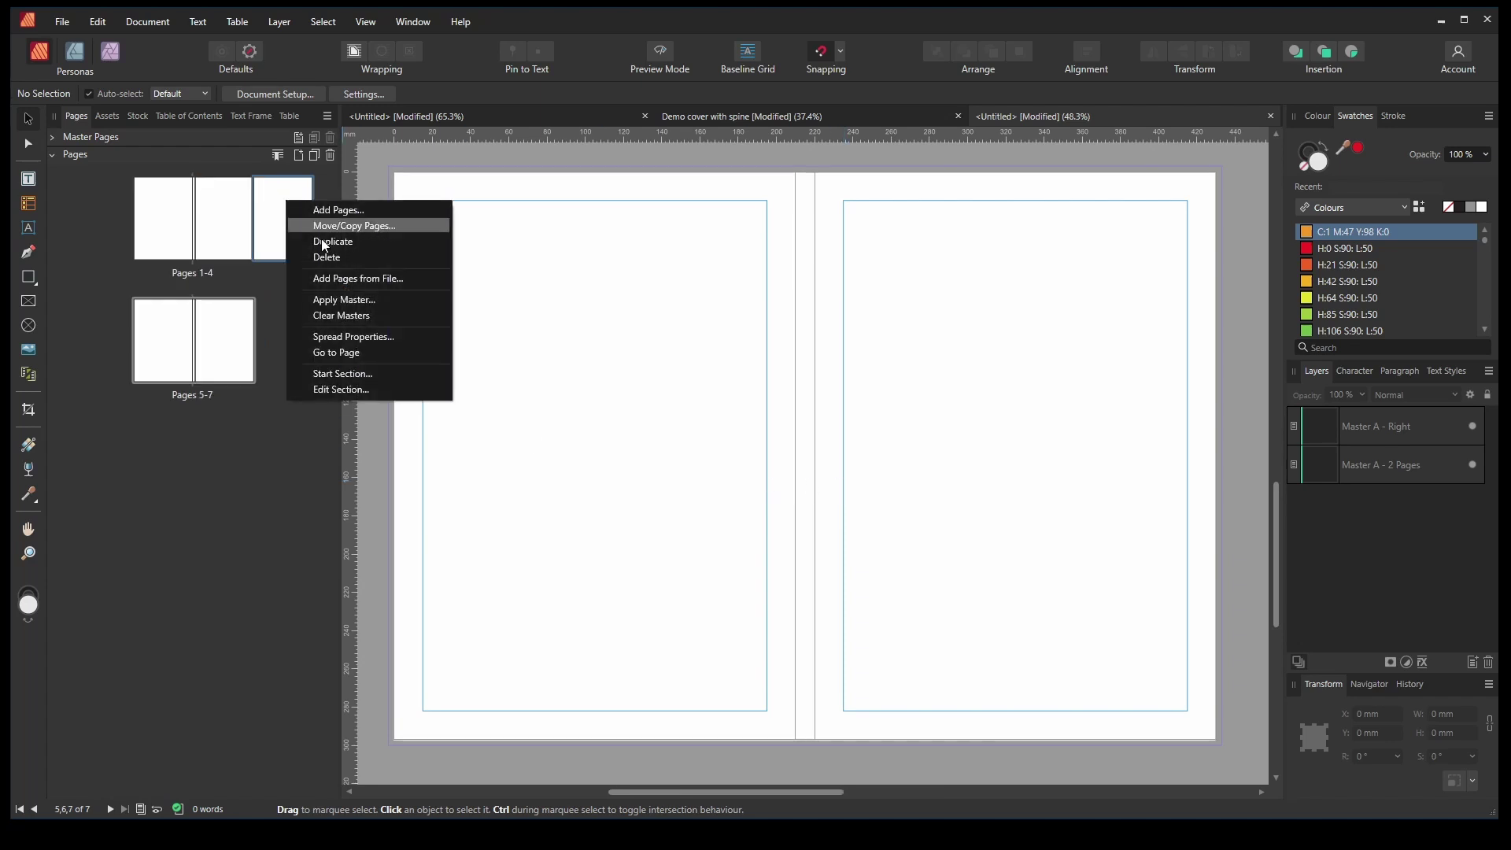
{"action": "left_click", "coordinate": [384, 333]}
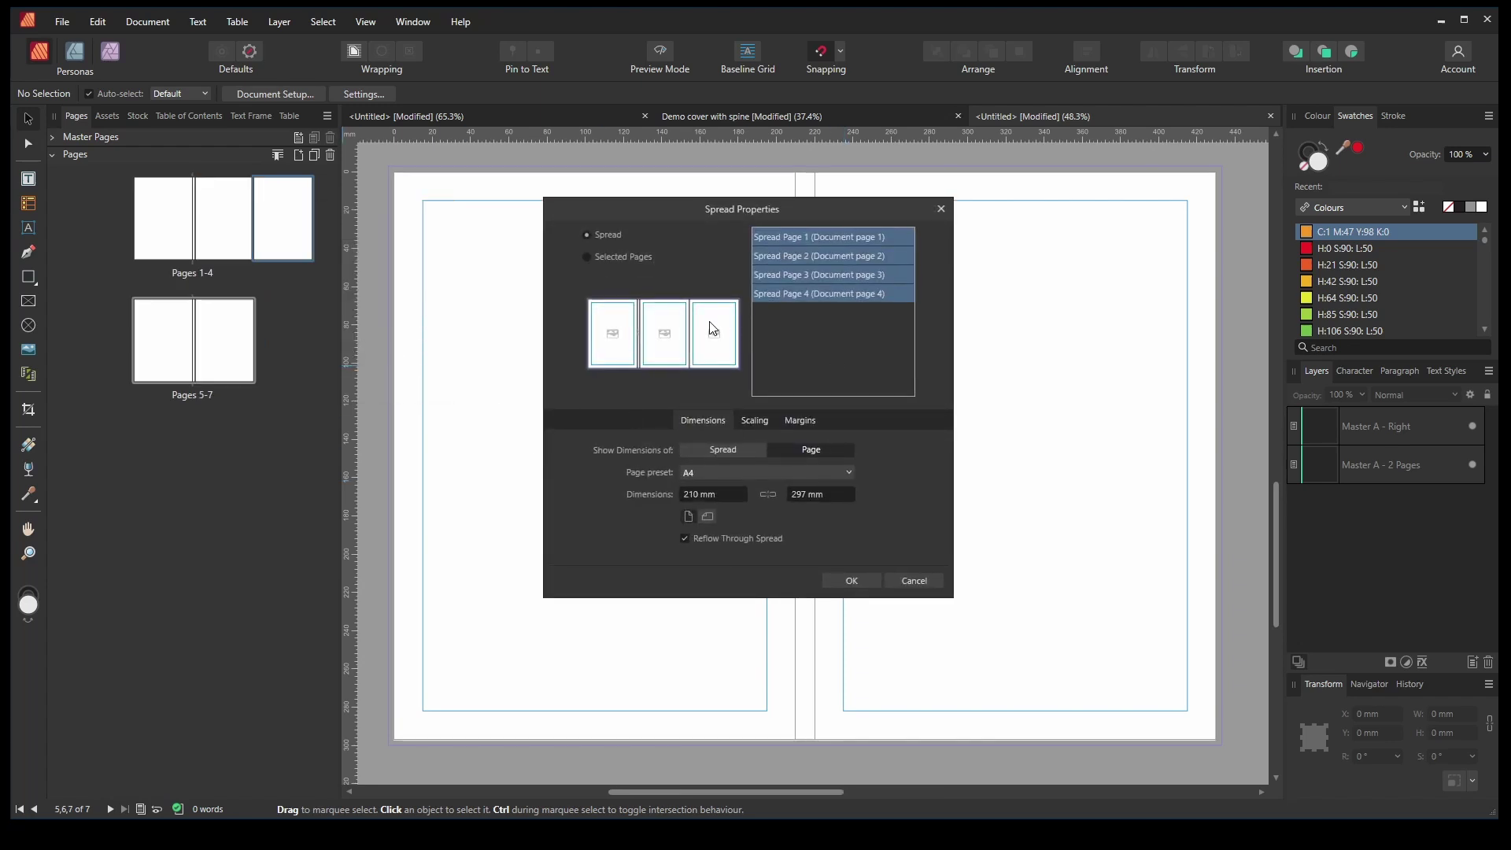
{"action": "left_click", "coordinate": [834, 292]}
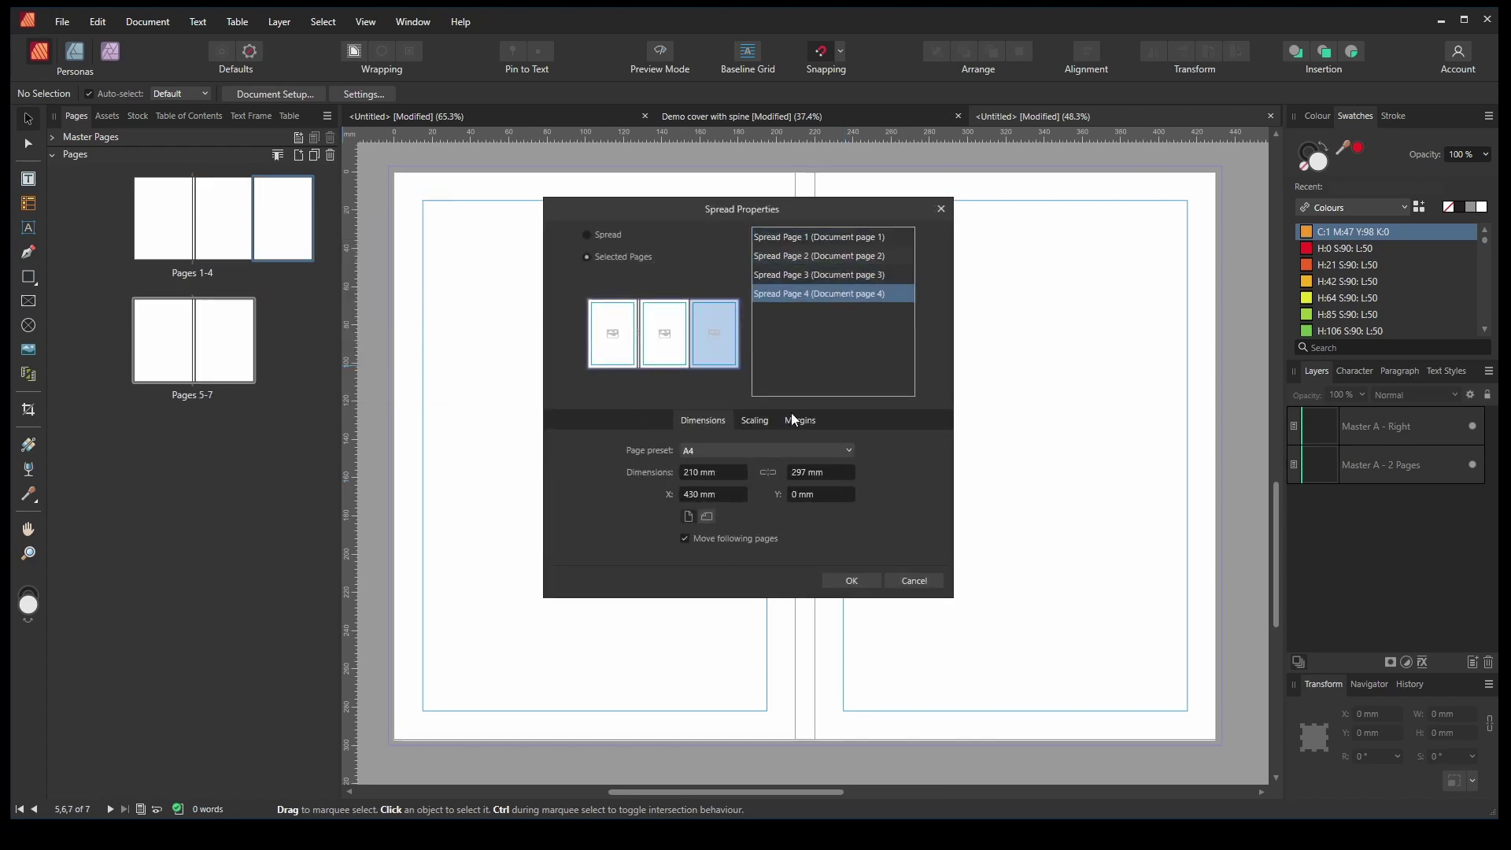
{"action": "left_click", "coordinate": [720, 472]}
{"action": "type", "text": "105"}
{"action": "left_click", "coordinate": [852, 582]}
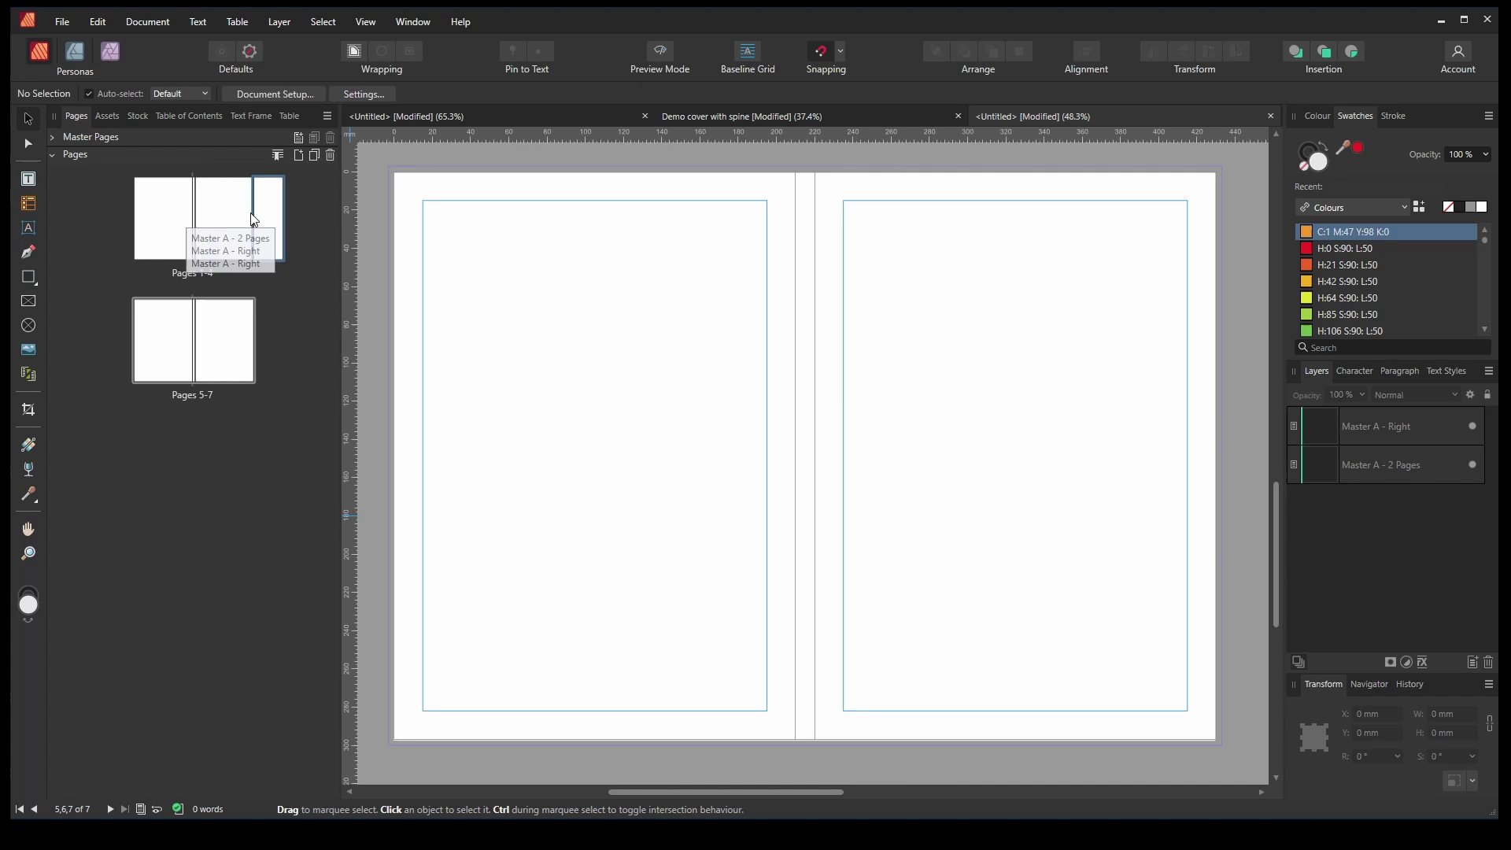
{"action": "scroll", "coordinate": [936, 369], "scroll_direction": "up", "scroll_amount": 3}
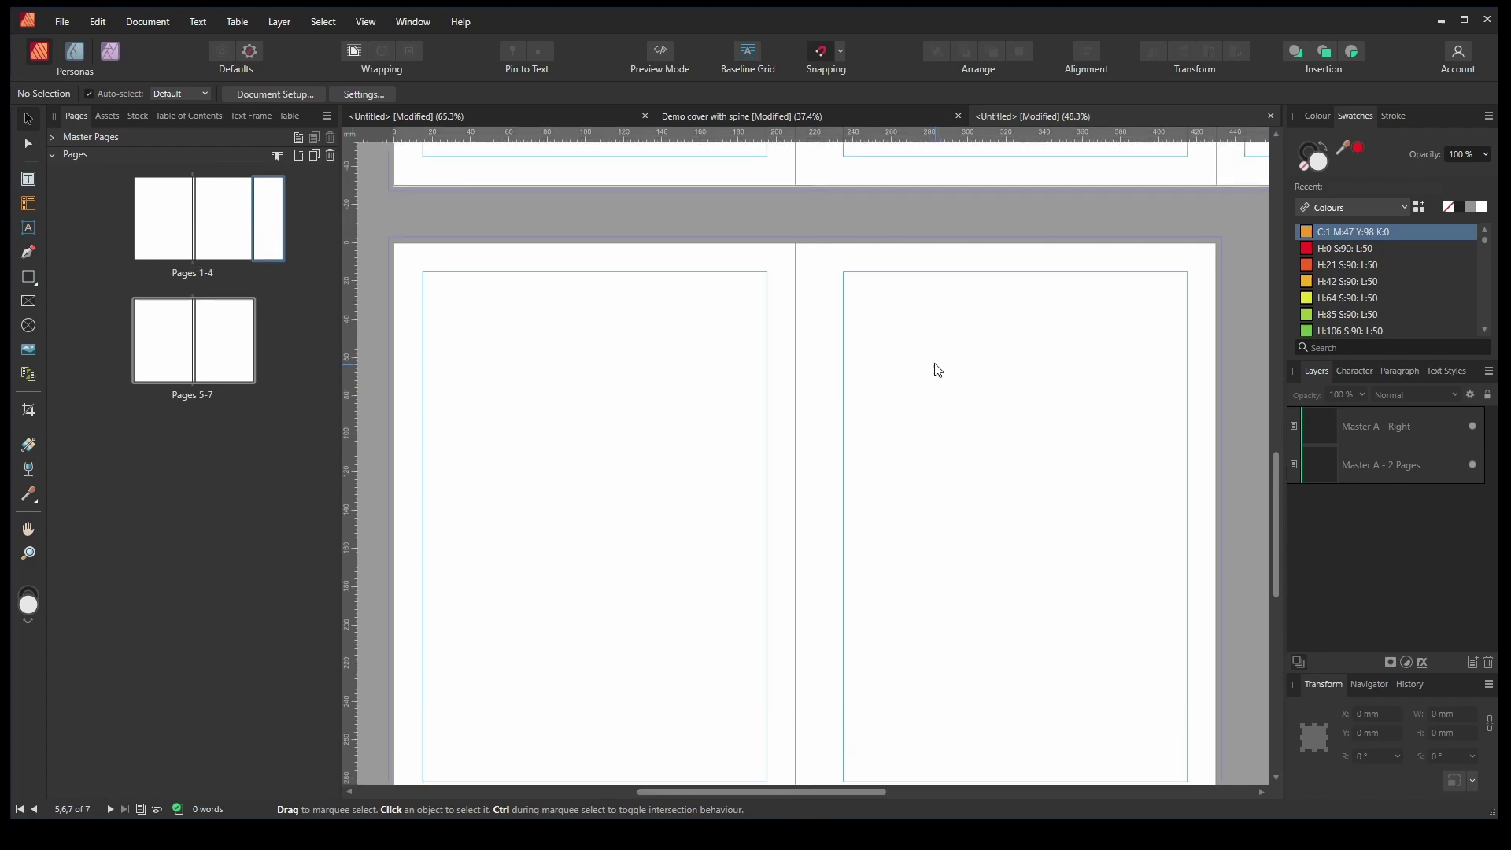
{"action": "scroll", "coordinate": [954, 337], "scroll_direction": "up", "scroll_amount": 3}
{"action": "scroll", "coordinate": [719, 381], "scroll_direction": "down", "scroll_amount": 3, "text": "ctrl"}
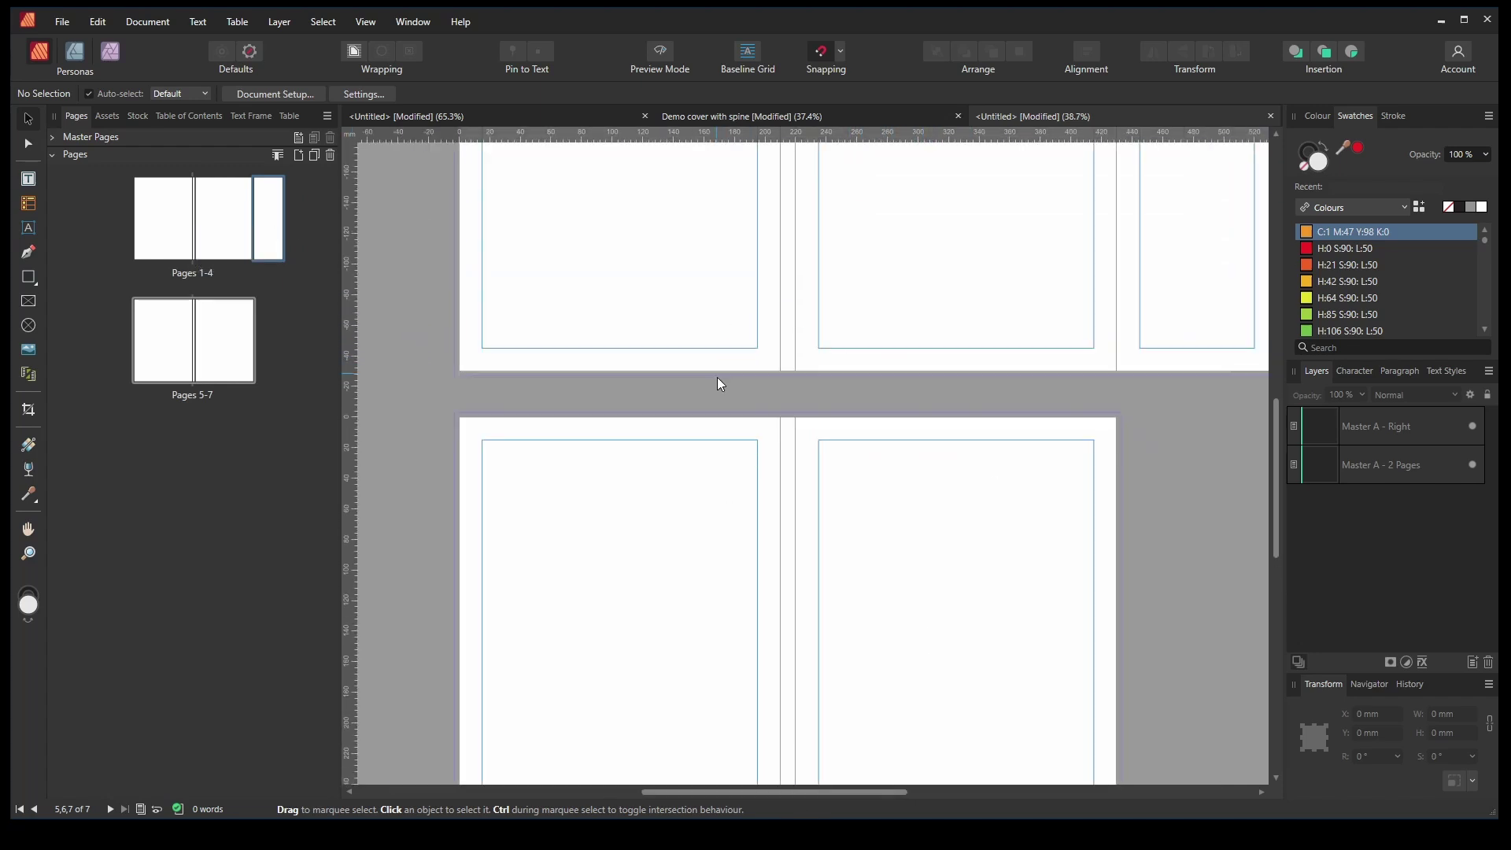
{"action": "scroll", "coordinate": [1008, 409], "scroll_direction": "up", "scroll_amount": 4}
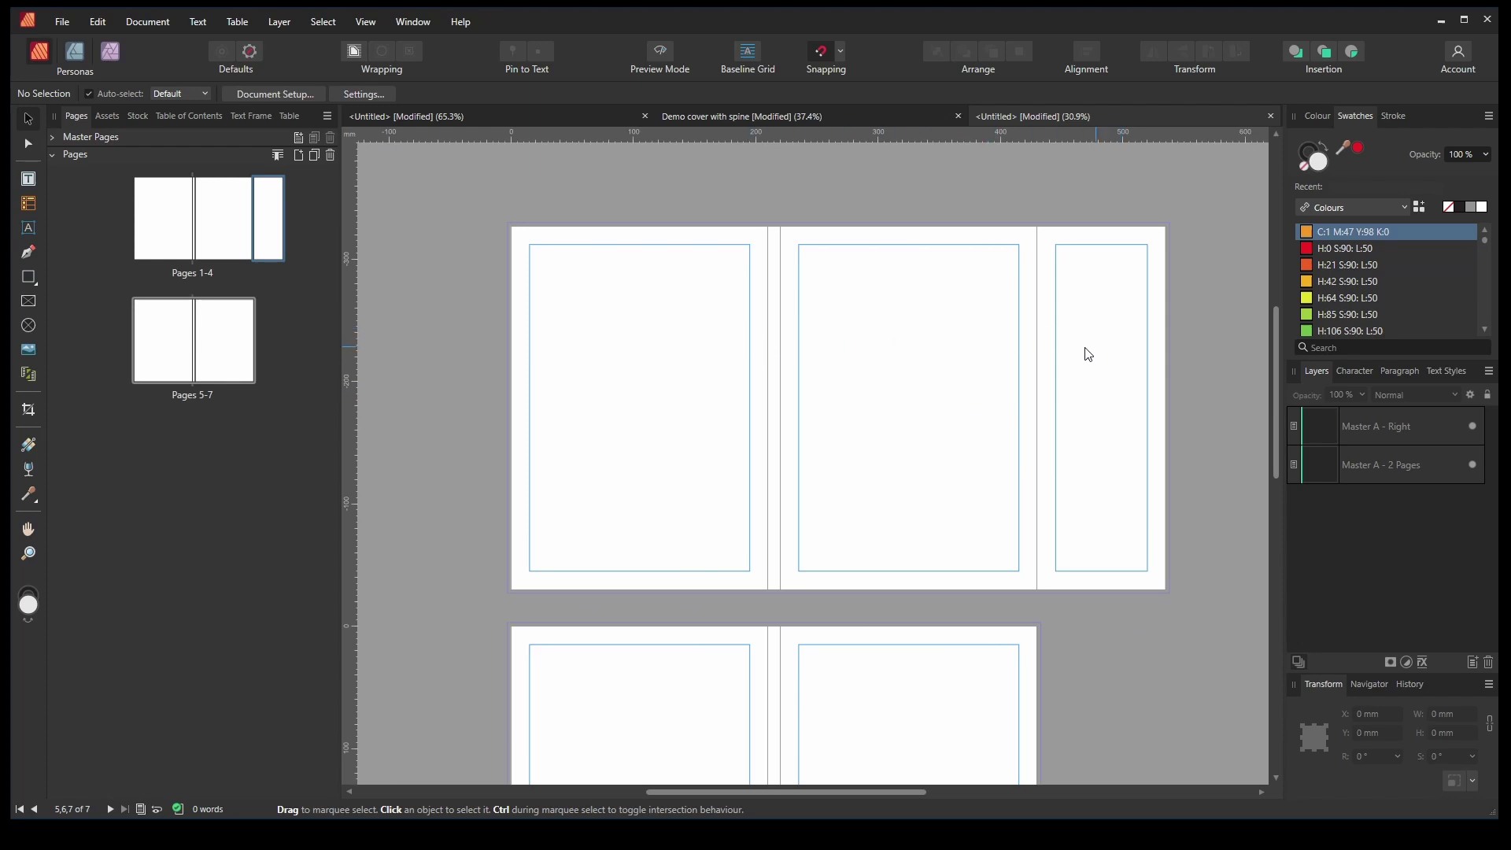
Add one Master A page to the second spread at page 5 with the Extend Spread wrapping option
{"action": "left_click", "coordinate": [164, 337]}
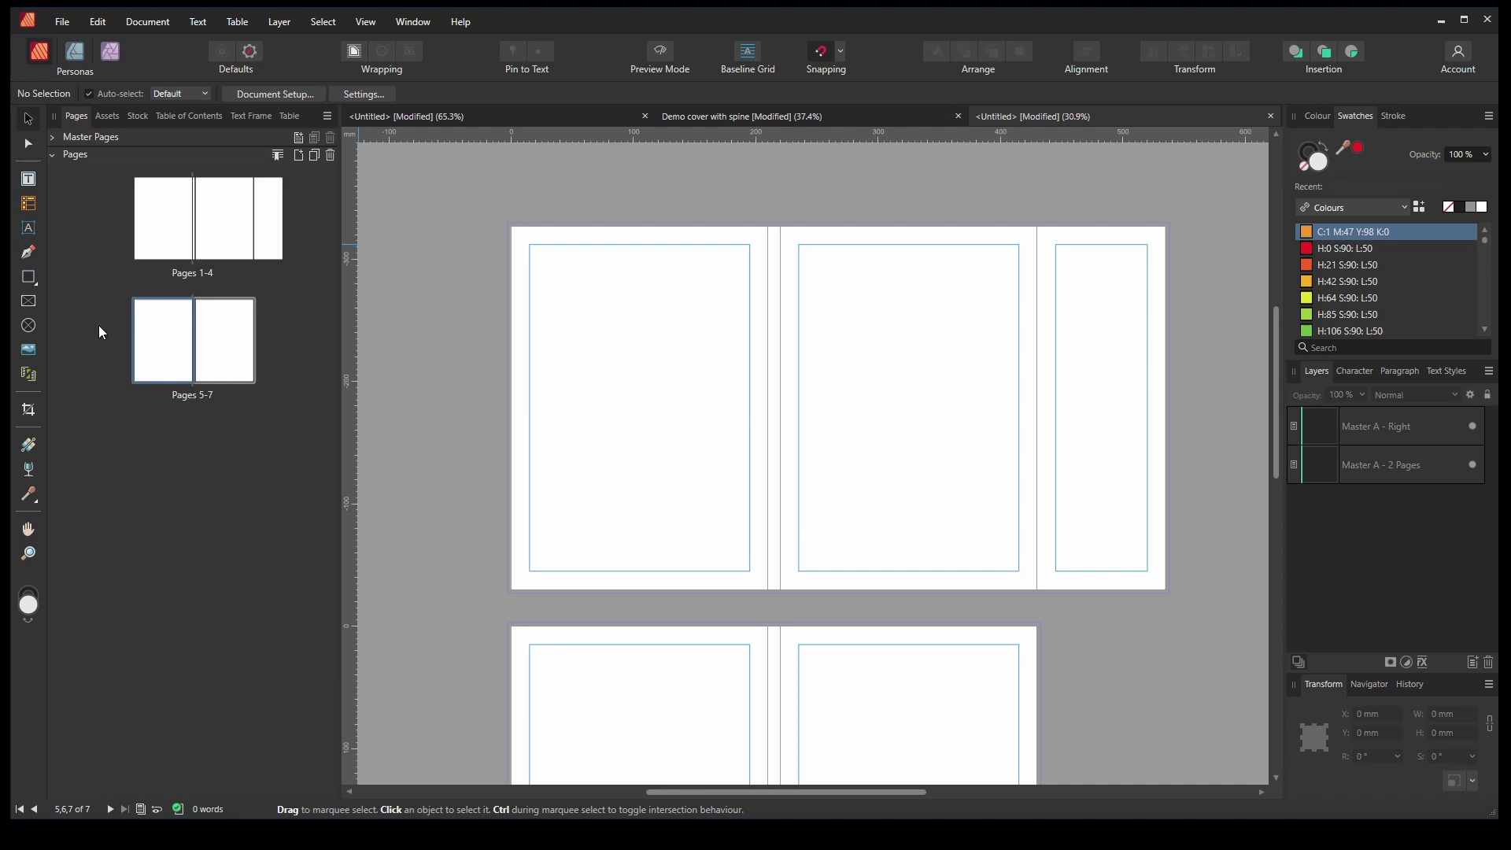
{"action": "left_click", "coordinate": [299, 157]}
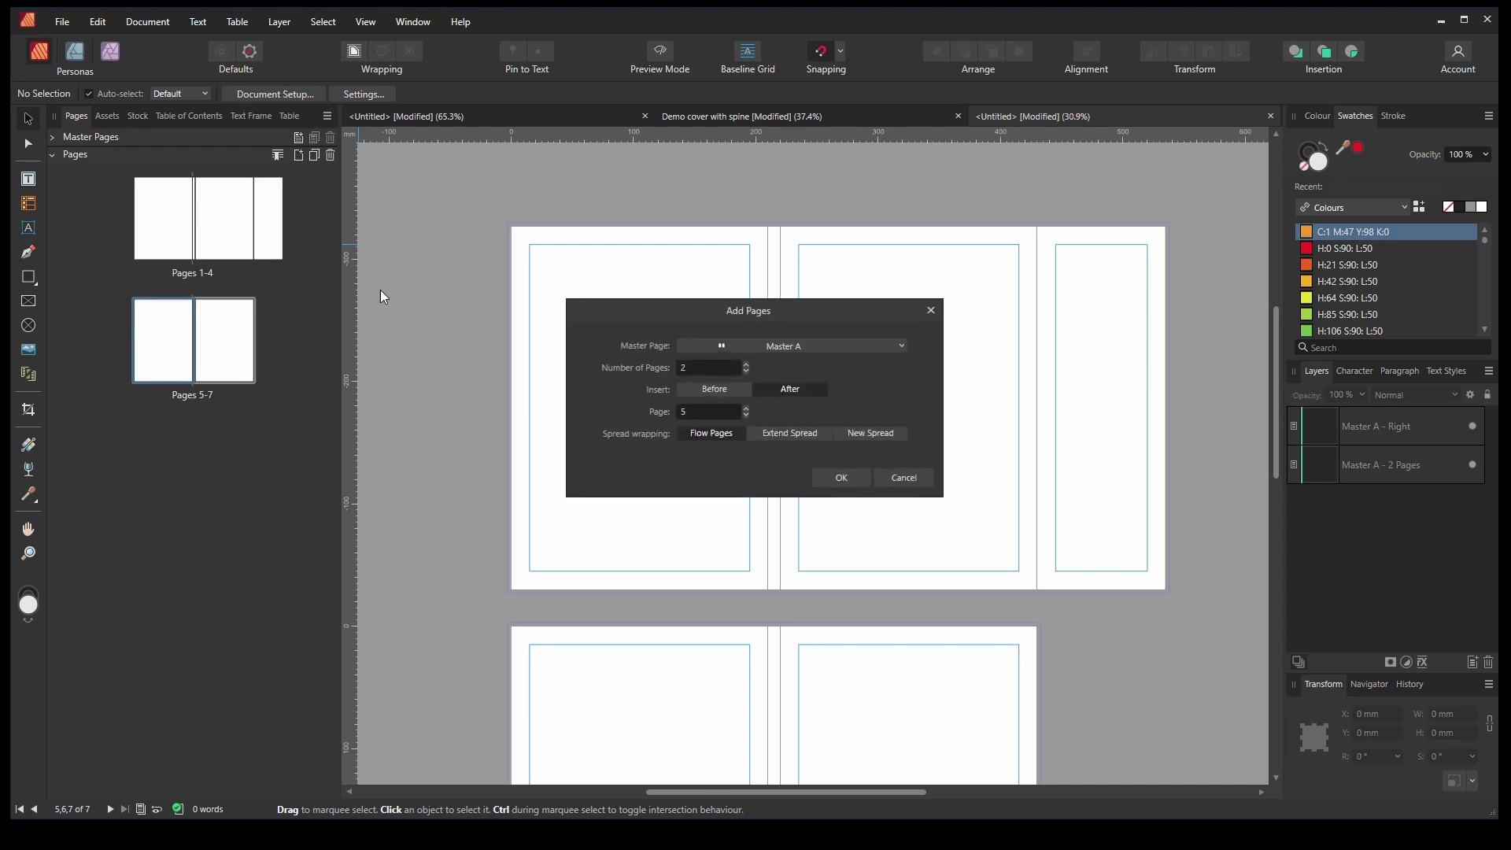
{"action": "left_click", "coordinate": [745, 370]}
{"action": "left_click", "coordinate": [792, 433]}
{"action": "left_click", "coordinate": [842, 478]}
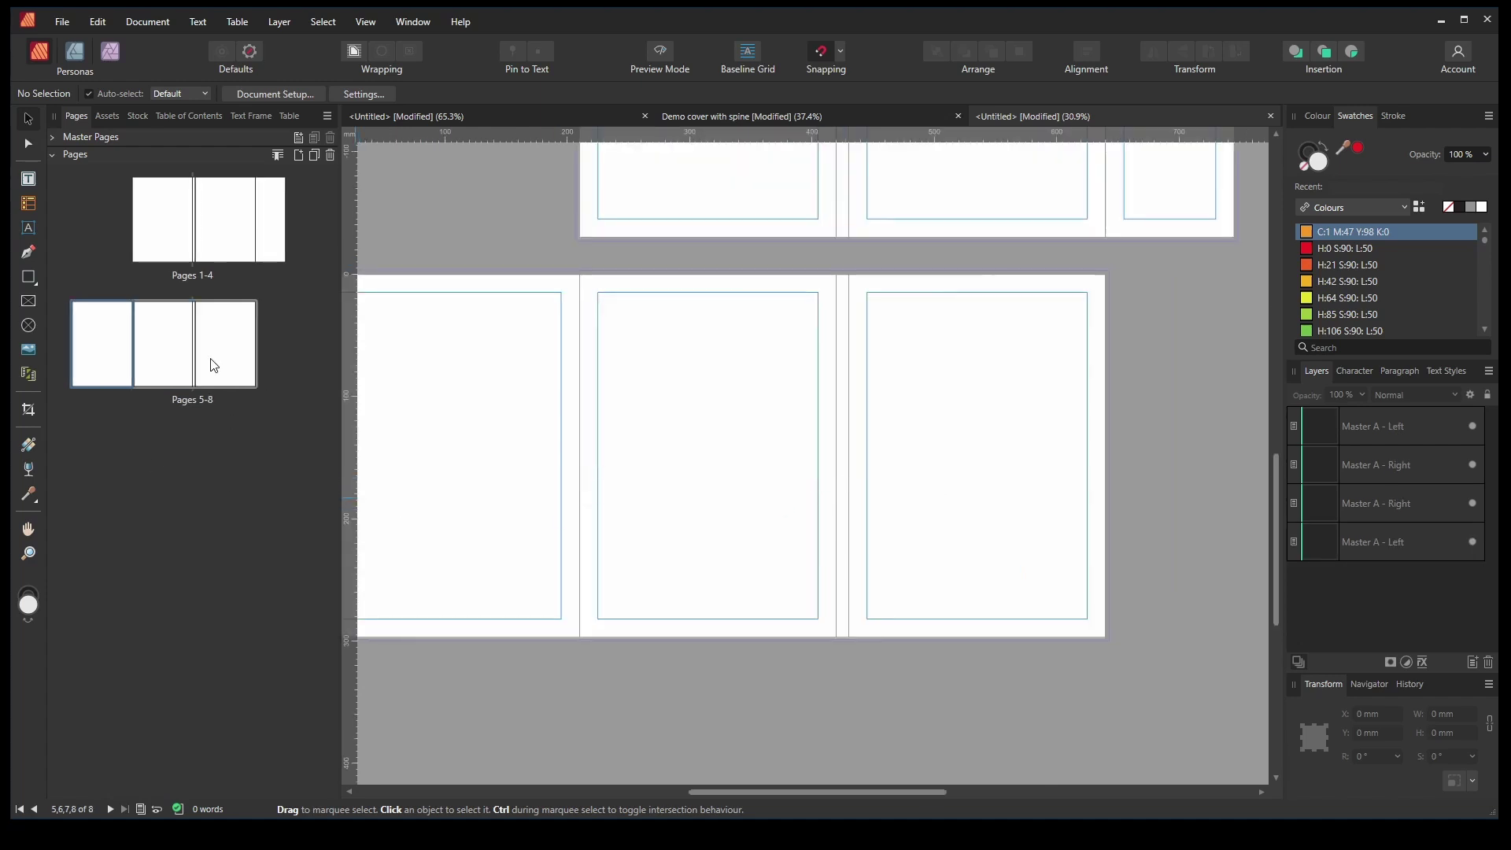
Set the width of the second spread's first page to 105 mm in the spread properties
{"action": "right_click", "coordinate": [116, 341]}
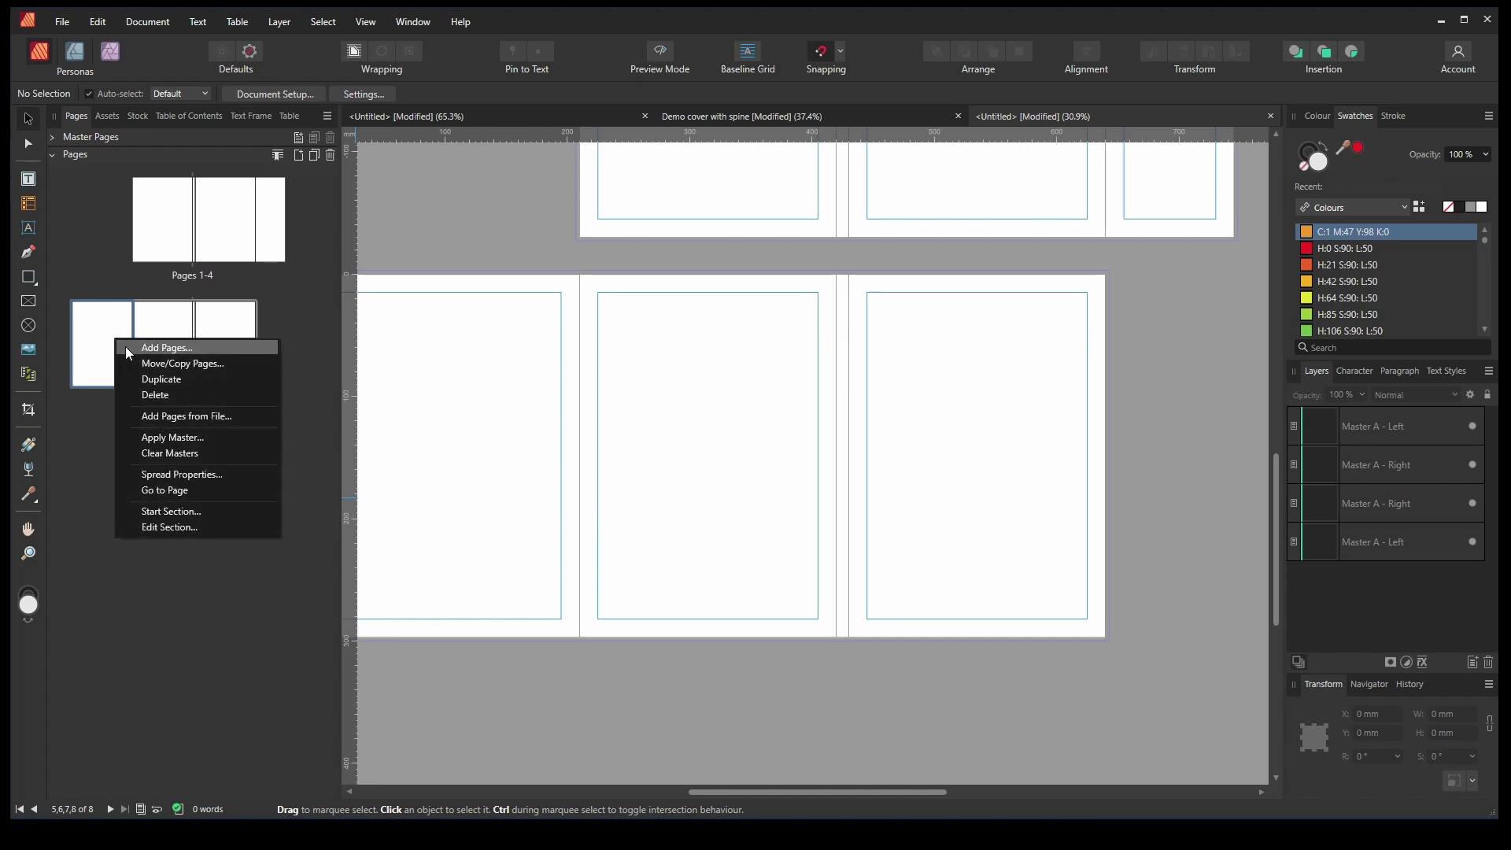
{"action": "left_click", "coordinate": [191, 479]}
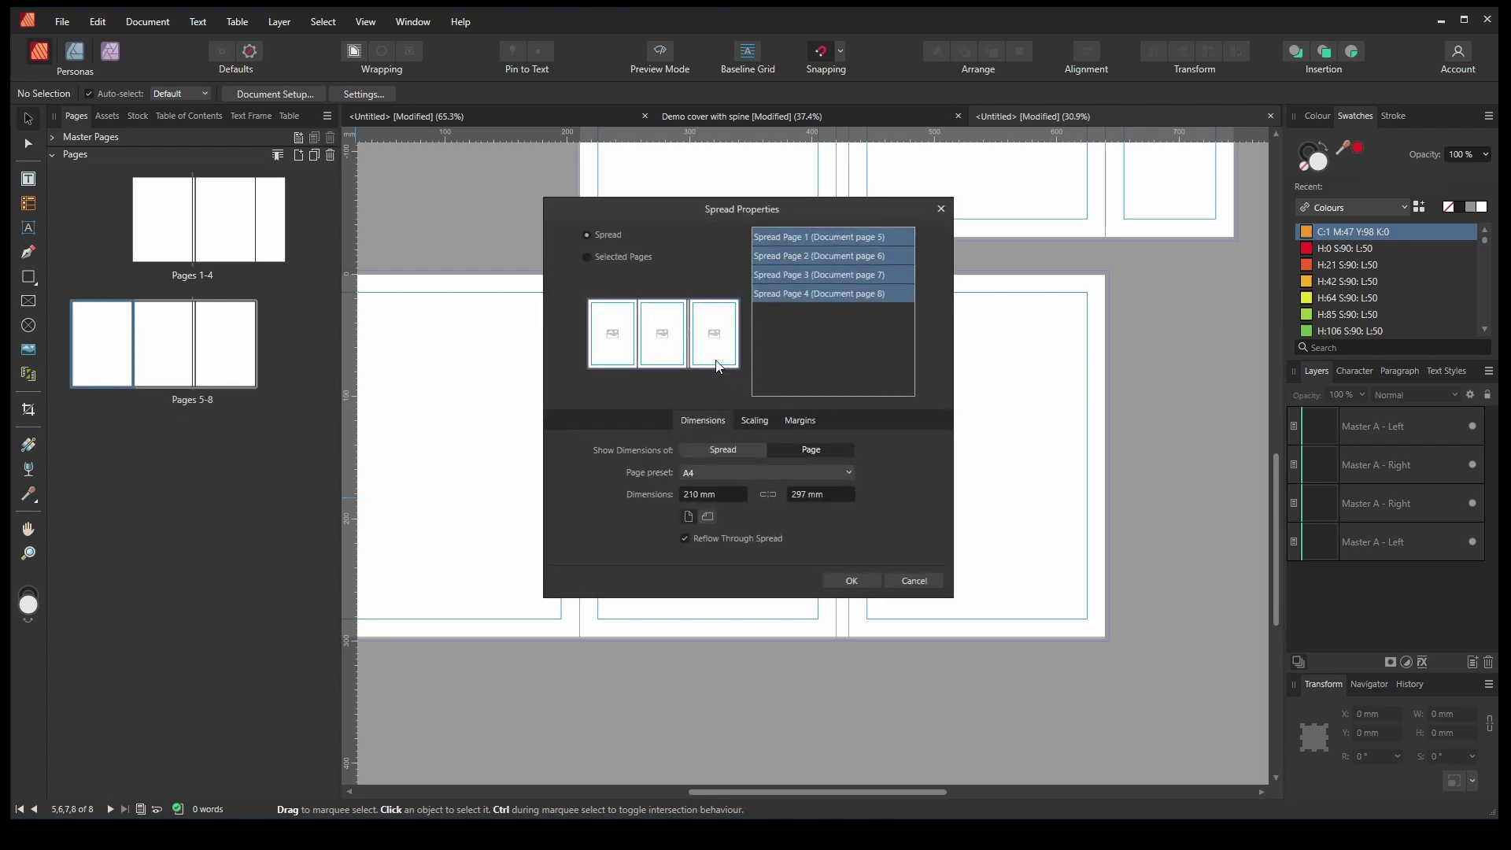
{"action": "left_click", "coordinate": [613, 347]}
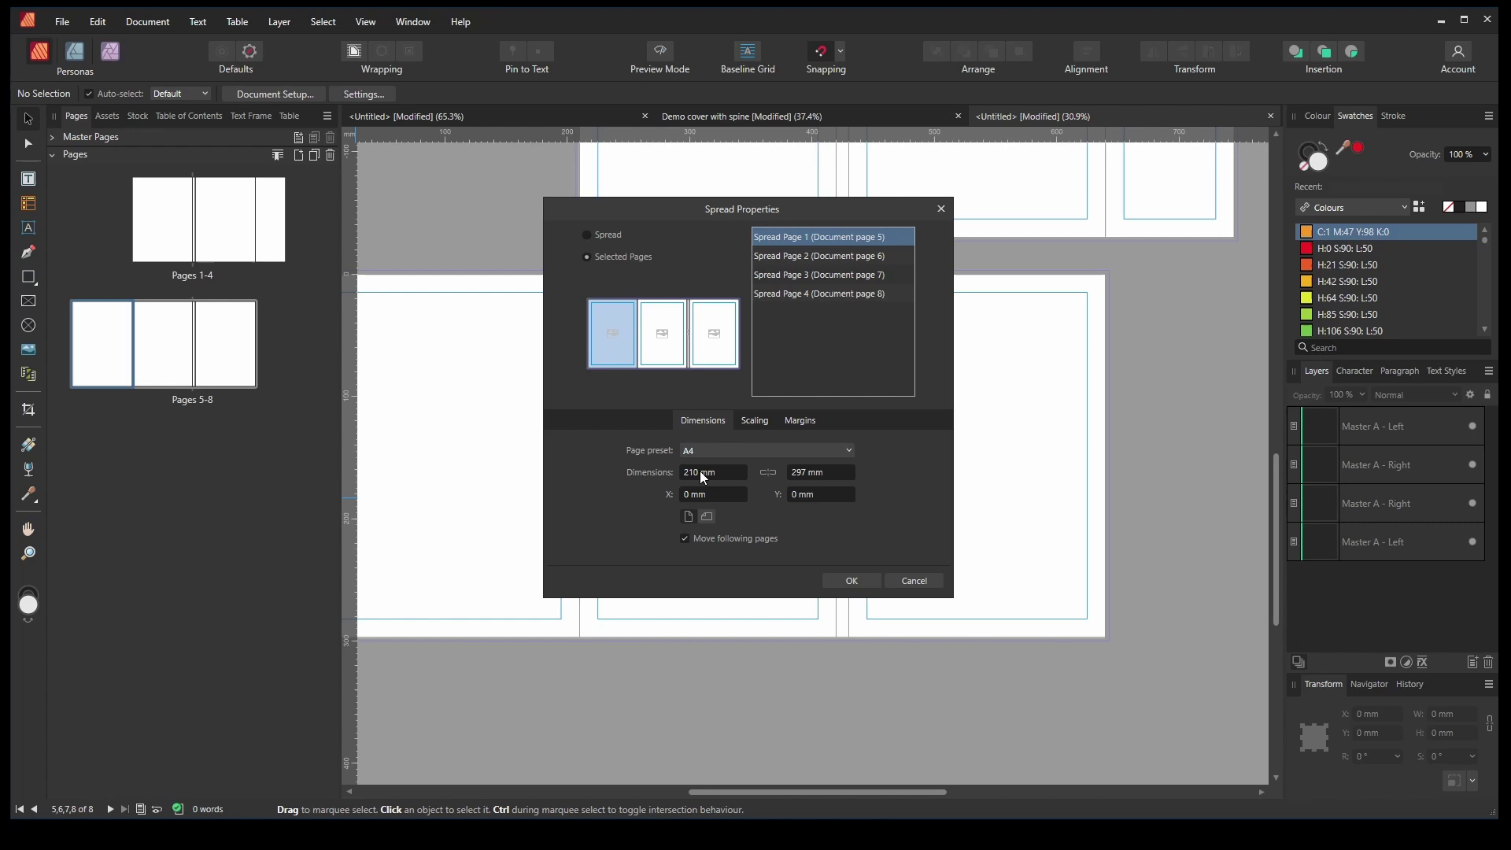
{"action": "type", "text": "105"}
{"action": "key", "text": "Tab"}
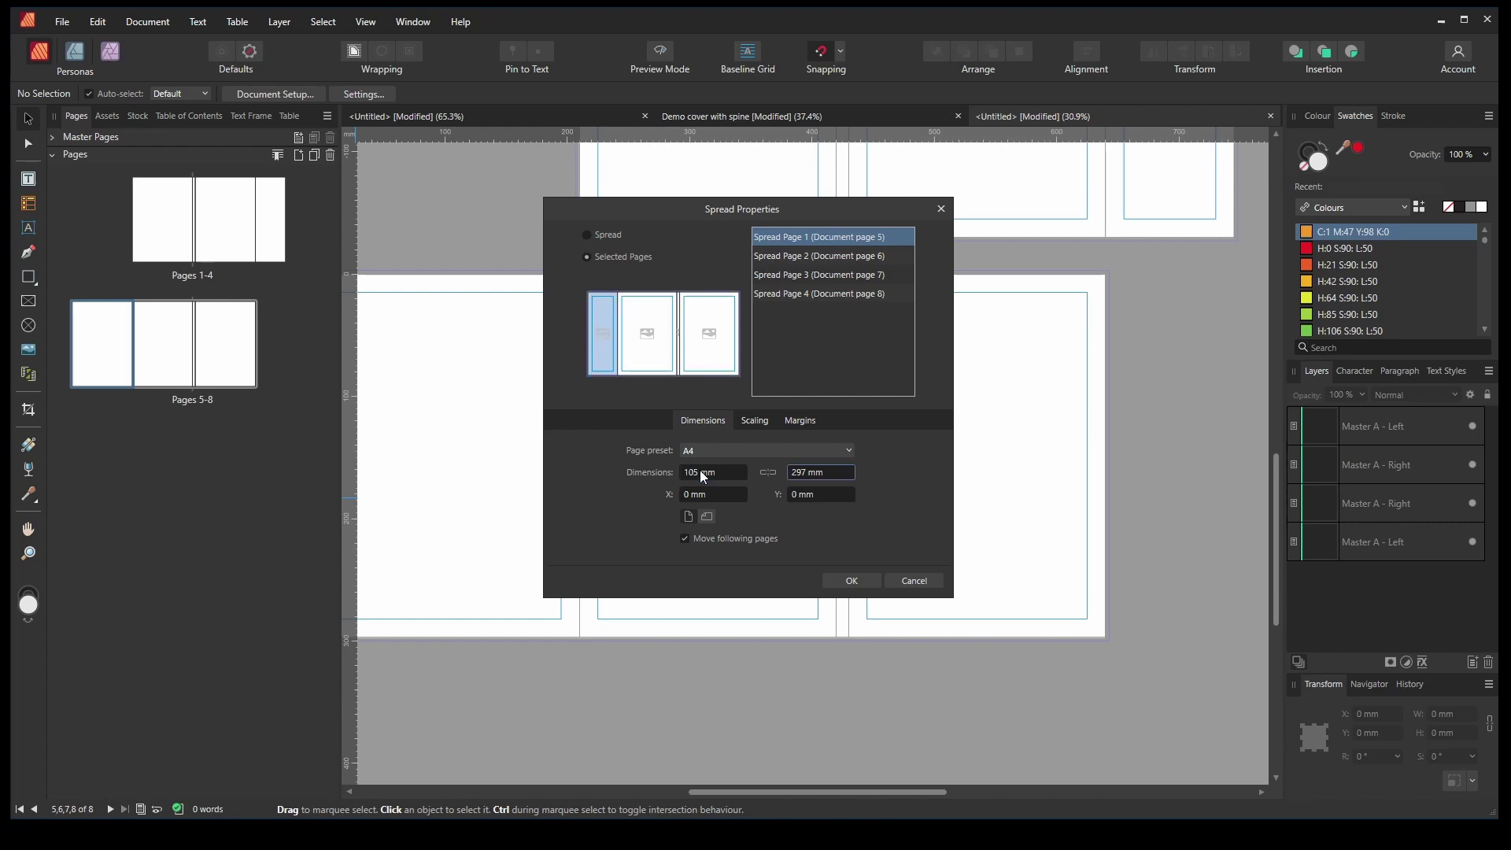
{"action": "left_click", "coordinate": [852, 577]}
{"action": "scroll", "coordinate": [833, 568], "scroll_direction": "up", "scroll_amount": 7}
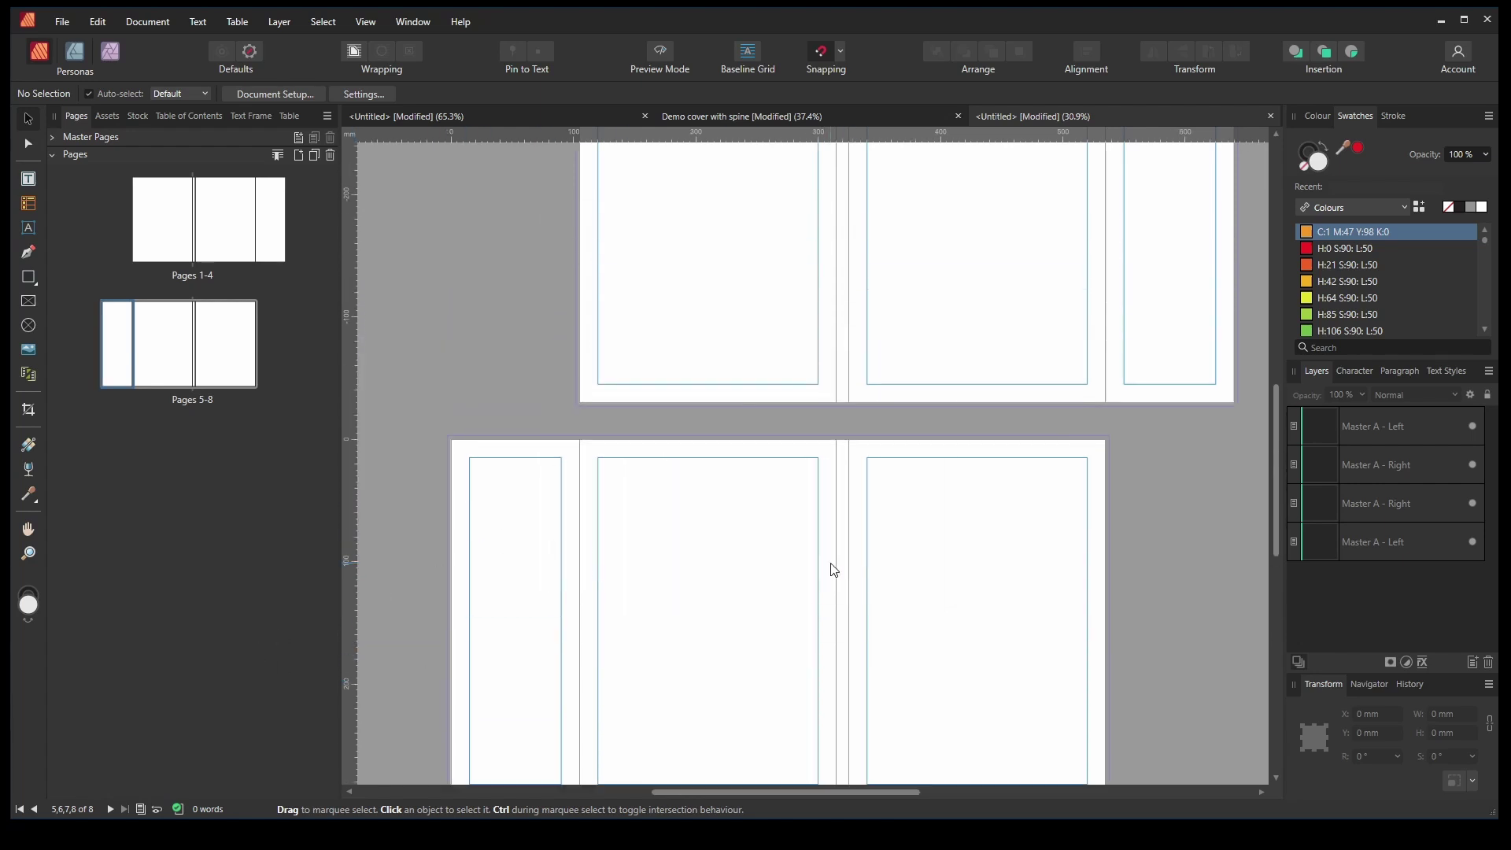
{"action": "scroll", "coordinate": [826, 568], "scroll_direction": "down", "scroll_amount": 2}
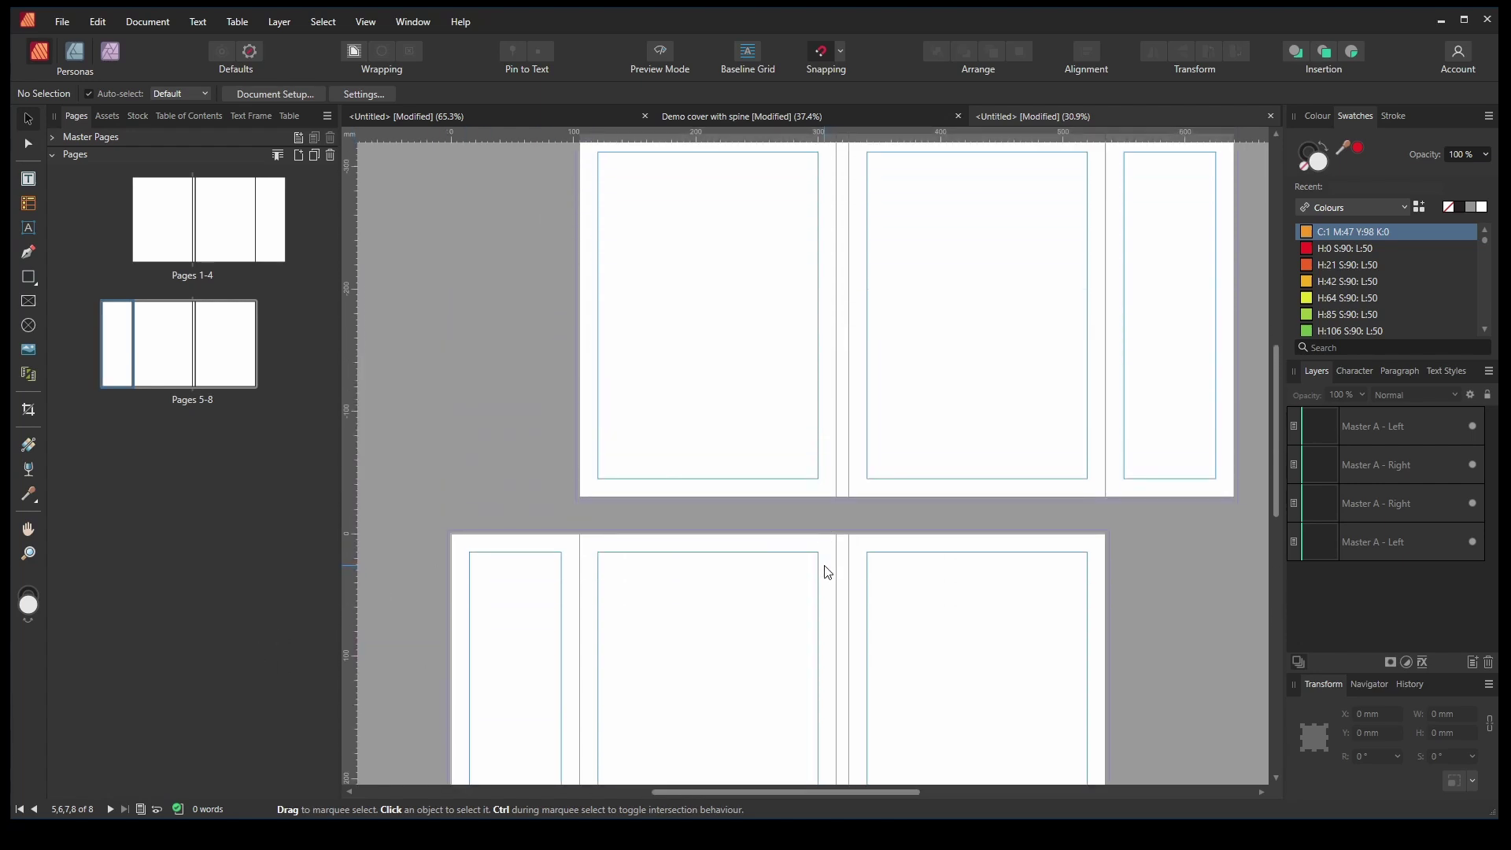
{"action": "scroll", "coordinate": [850, 587], "scroll_direction": "up", "scroll_amount": 1}
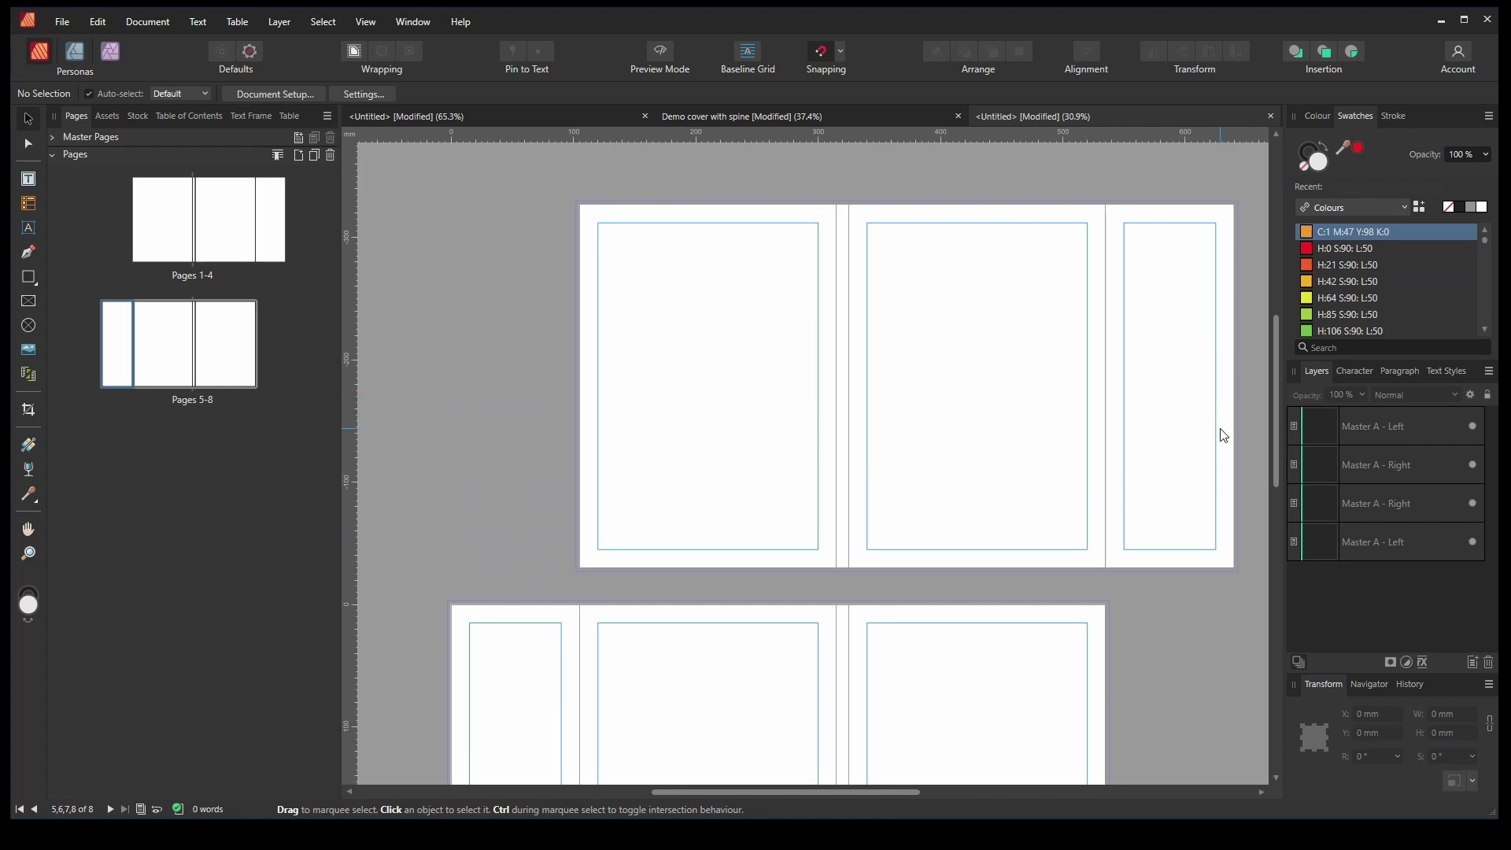
Draw a 210 x 297 mm rectangle covering the last page of the second spread and give it no fill
{"action": "scroll", "coordinate": [874, 499], "scroll_direction": "down", "scroll_amount": 7}
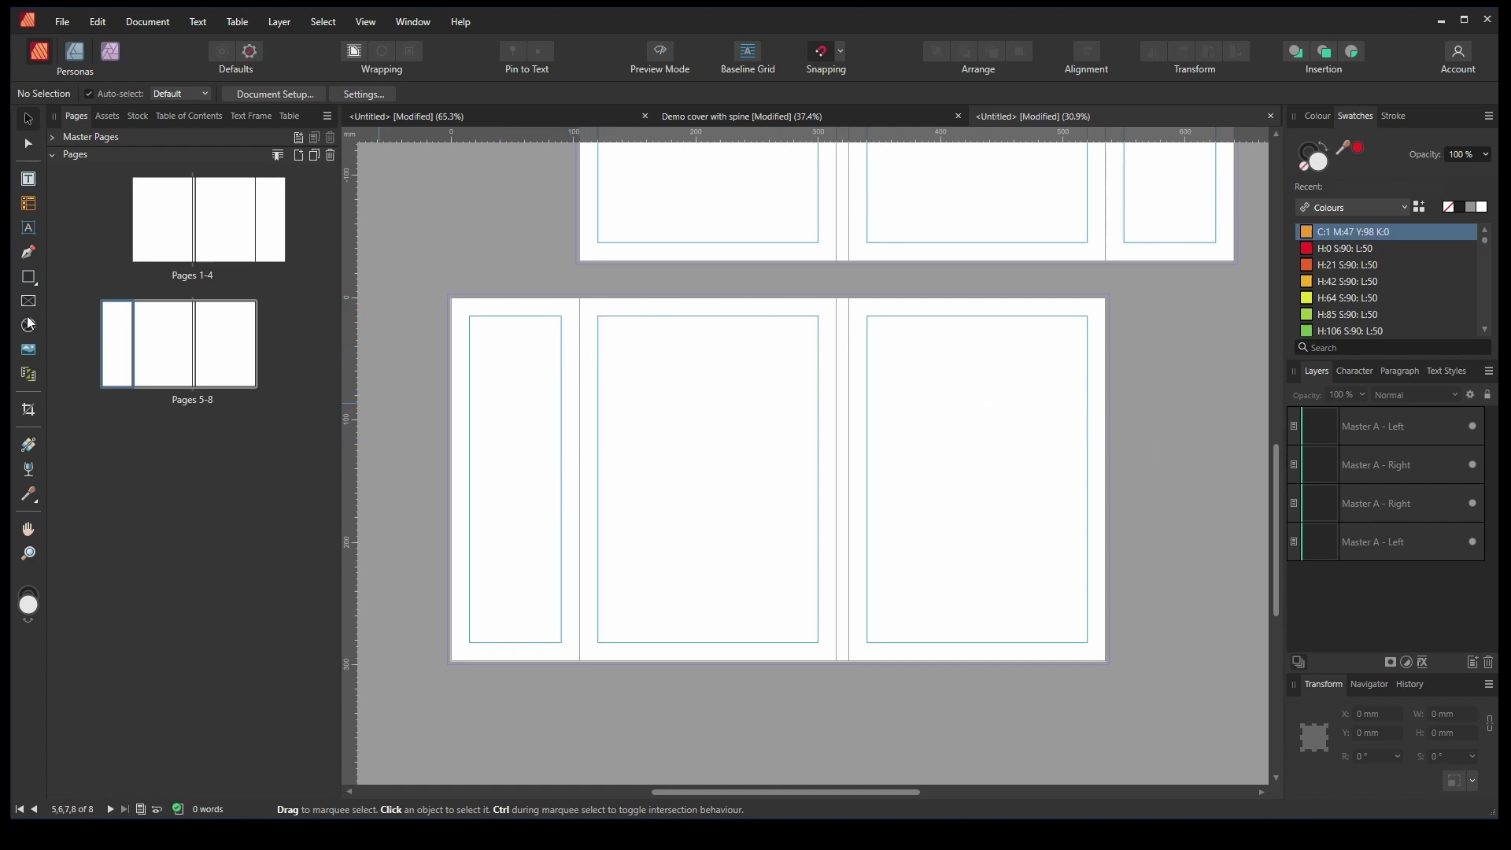
{"action": "left_click", "coordinate": [28, 277]}
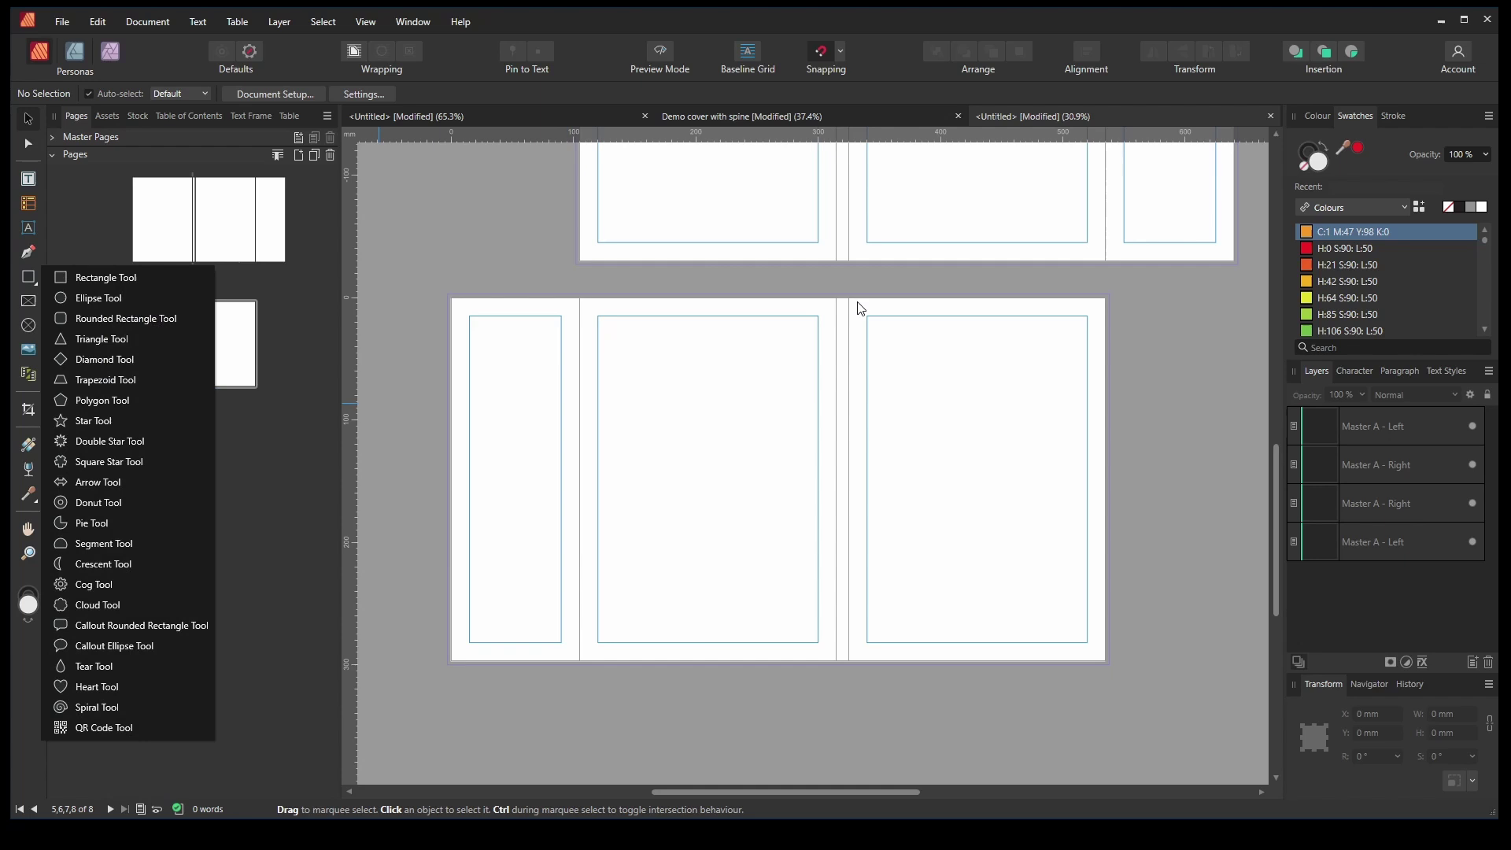
{"action": "left_click", "coordinate": [96, 277]}
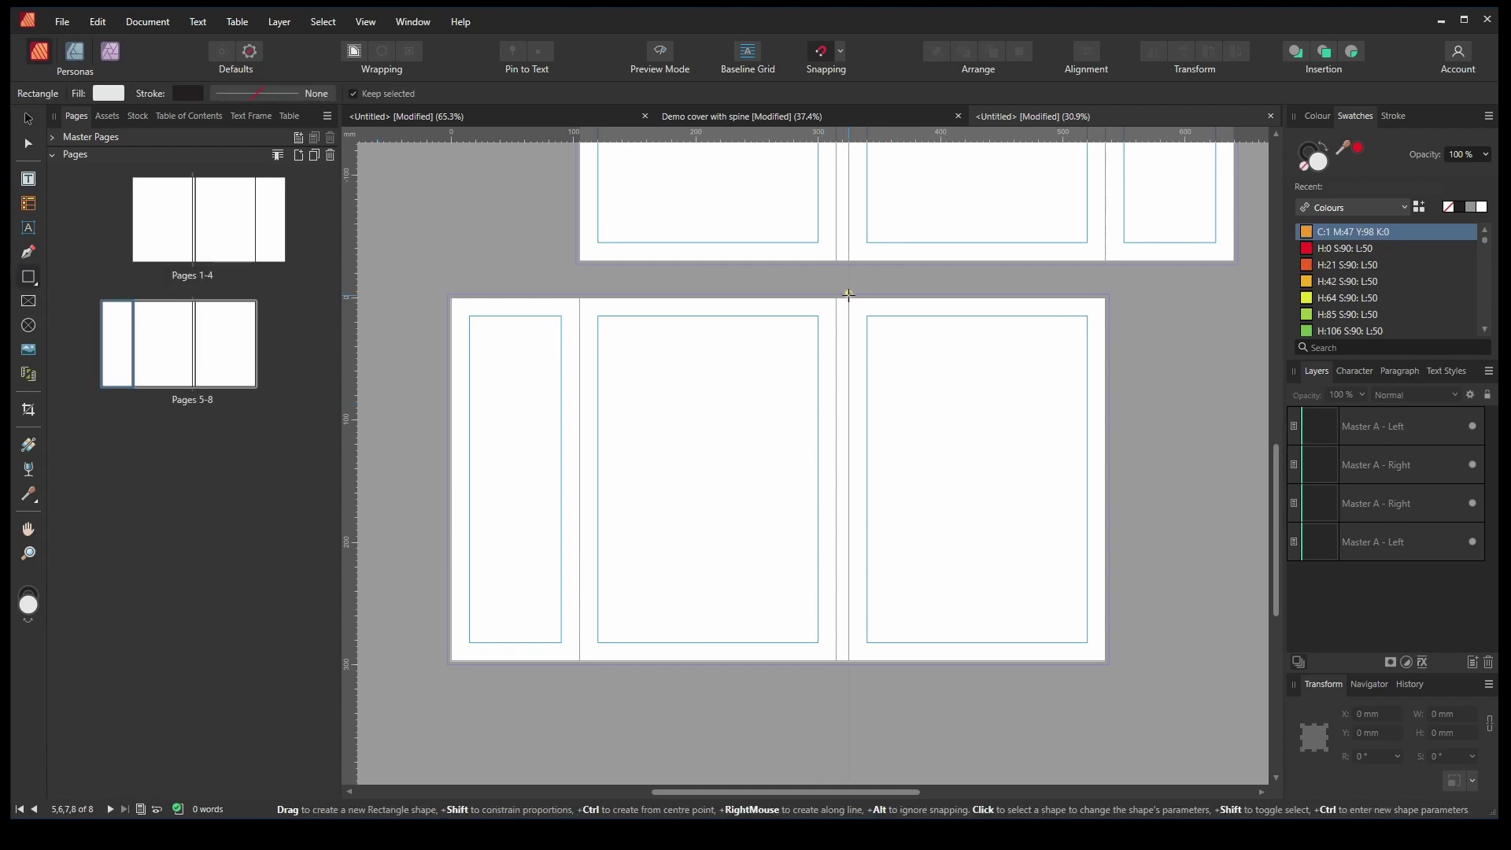
{"action": "mouse_move", "coordinate": [850, 297]}
{"action": "left_mouse_down"}
{"action": "mouse_move", "coordinate": [884, 378]}
{"action": "mouse_move", "coordinate": [1053, 563]}
{"action": "mouse_move", "coordinate": [1106, 662]}
{"action": "left_mouse_up"}
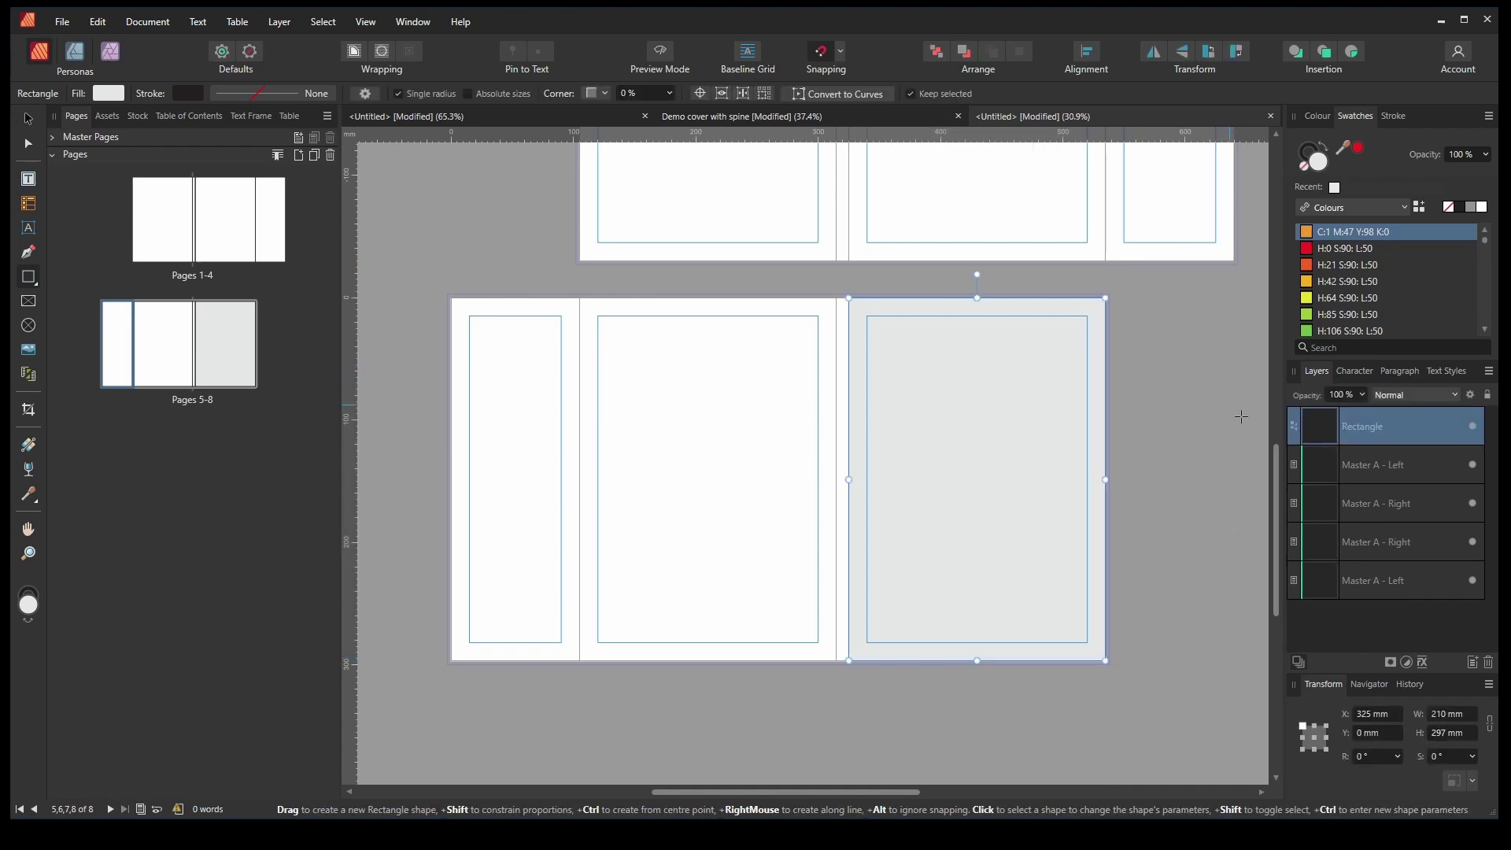
{"action": "left_click", "coordinate": [1304, 167]}
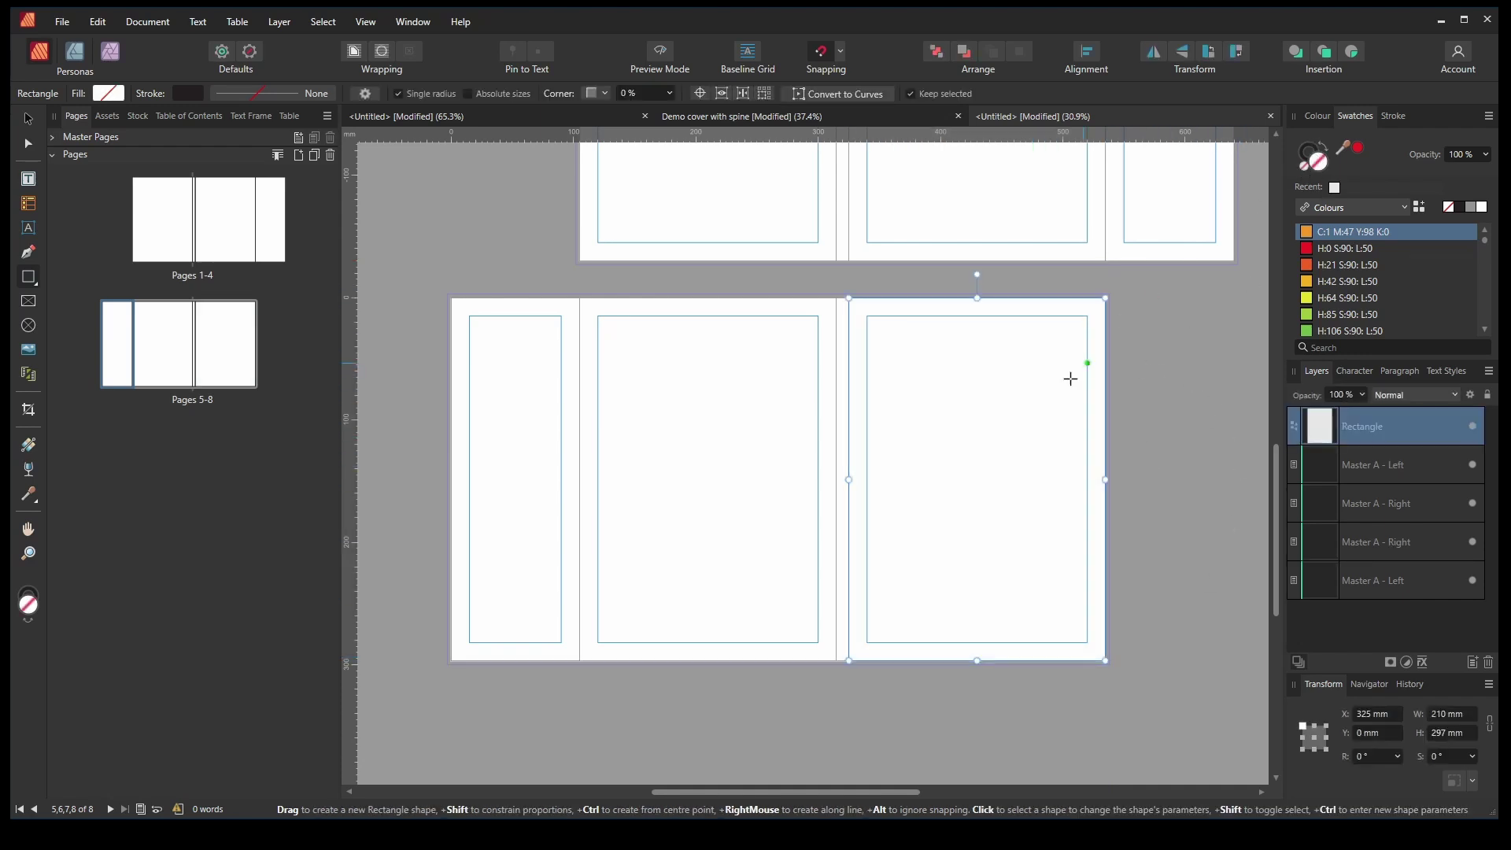
Preview a JPEG export with the area limited to Selection Area, and cancel without exporting
{"action": "left_click", "coordinate": [63, 21]}
{"action": "left_click", "coordinate": [82, 347]}
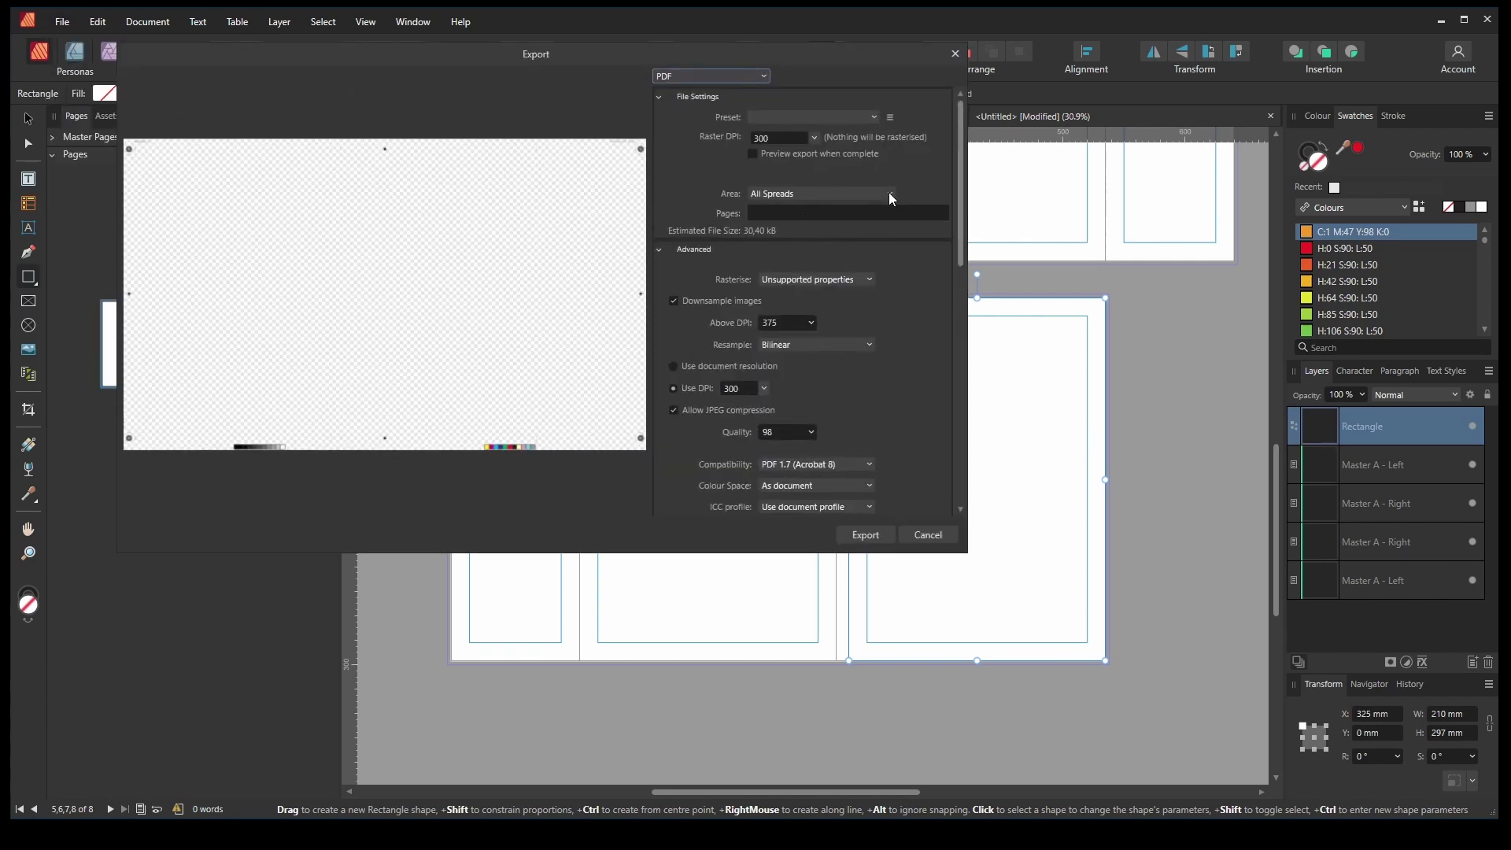
{"action": "left_click", "coordinate": [889, 193]}
{"action": "left_click", "coordinate": [763, 74]}
{"action": "left_click", "coordinate": [759, 75]}
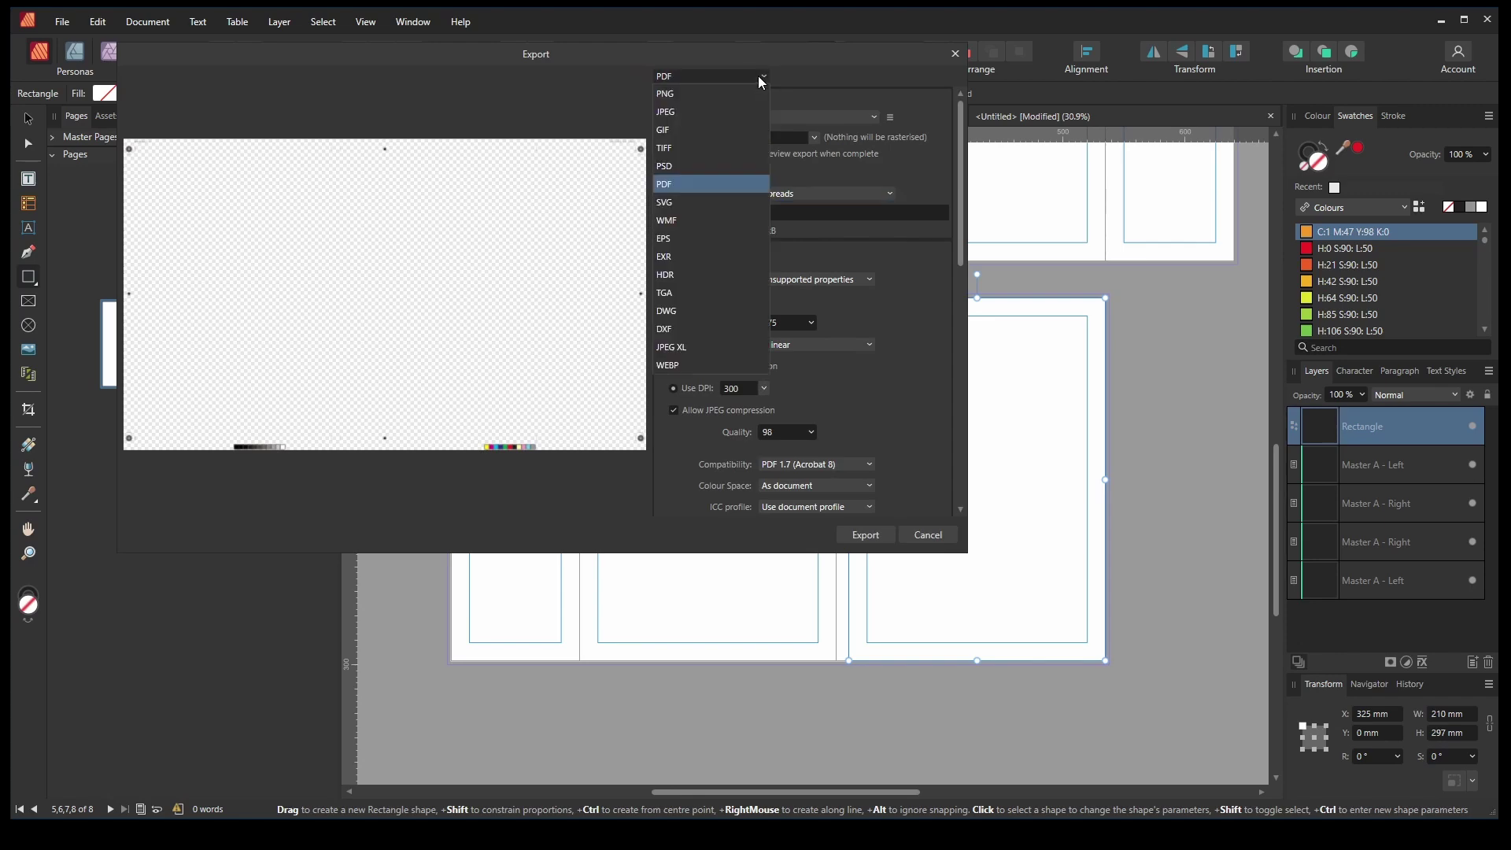
{"action": "left_click", "coordinate": [664, 111]}
{"action": "left_click", "coordinate": [890, 235]}
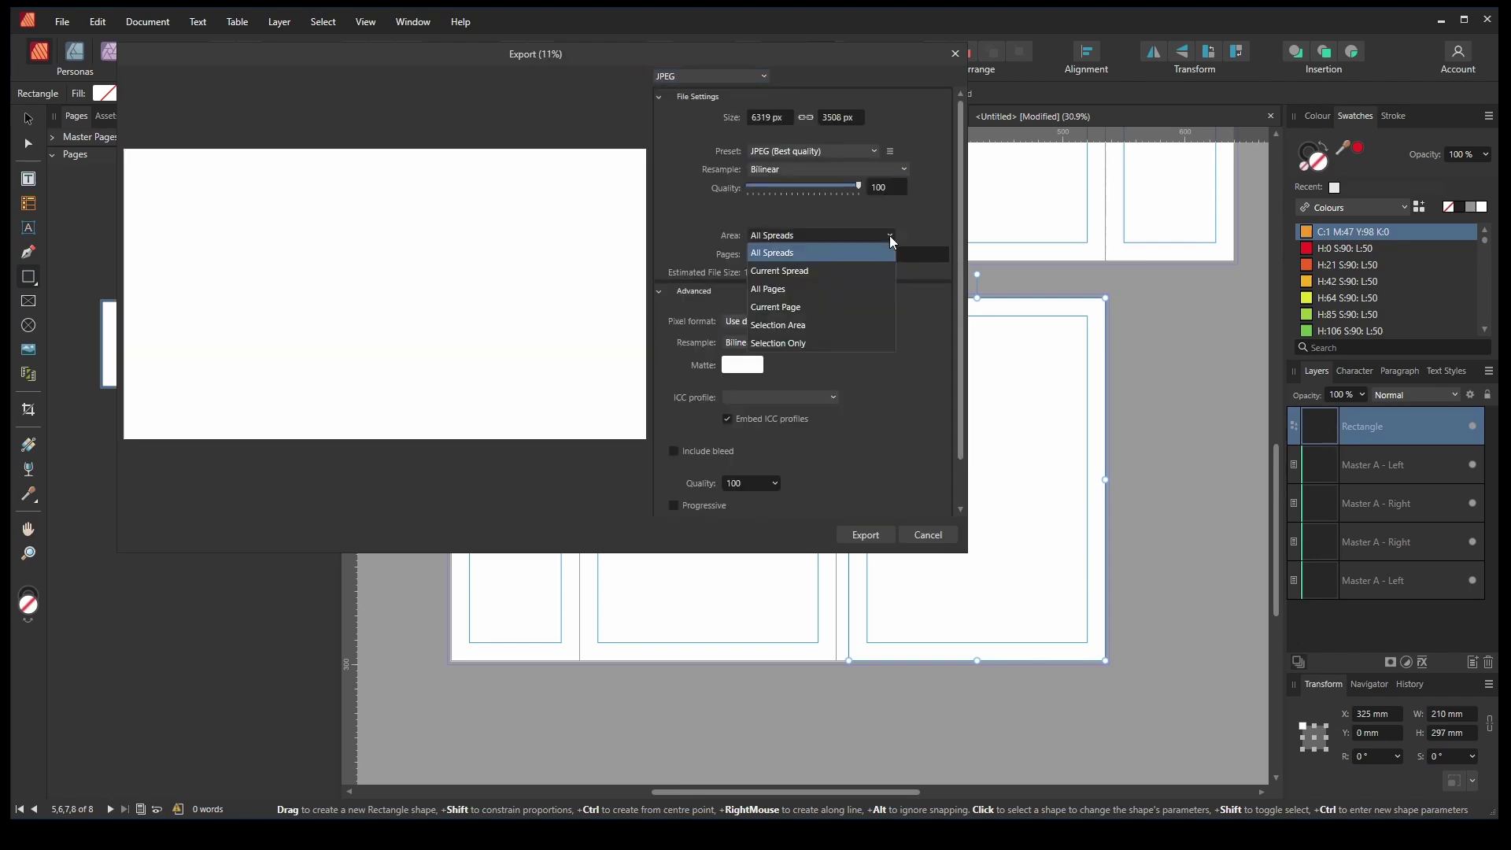
{"action": "left_click", "coordinate": [782, 325]}
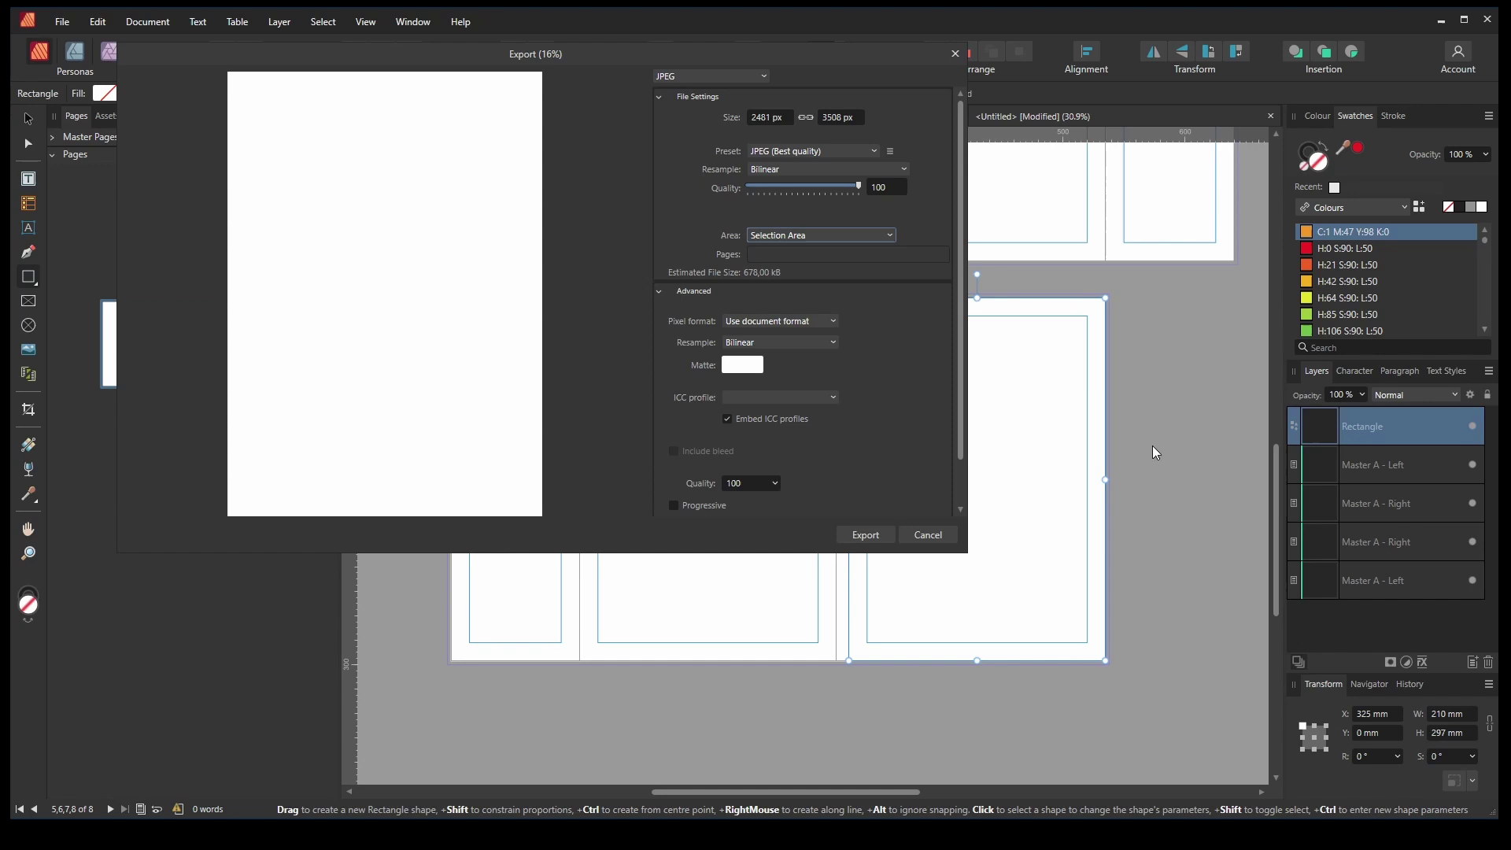
{"action": "left_click", "coordinate": [930, 535]}
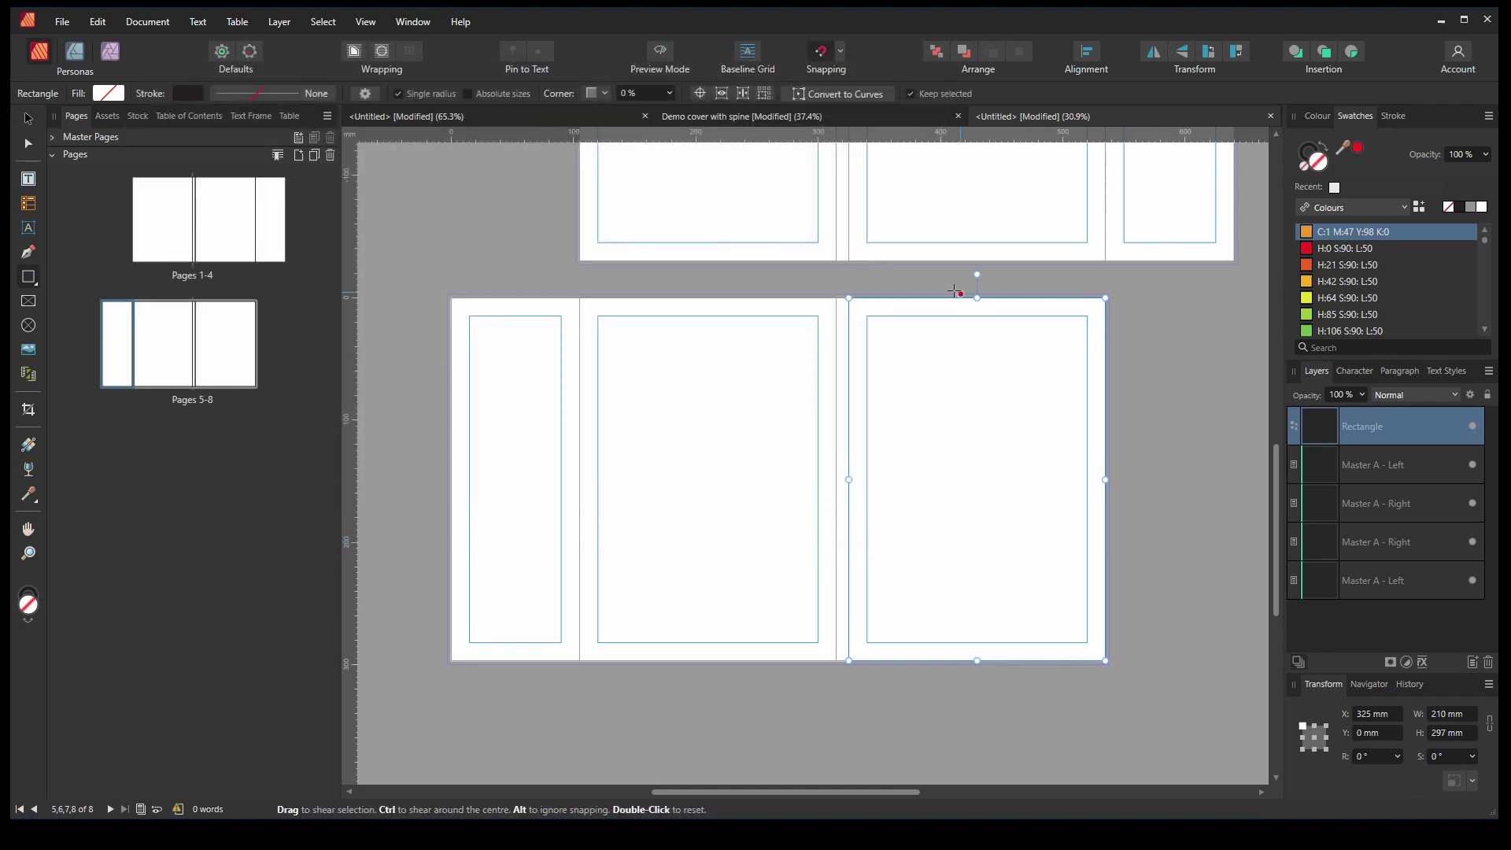
Delete the unfilled rectangle covering the last page of the second spread
{"action": "key", "text": "Delete"}
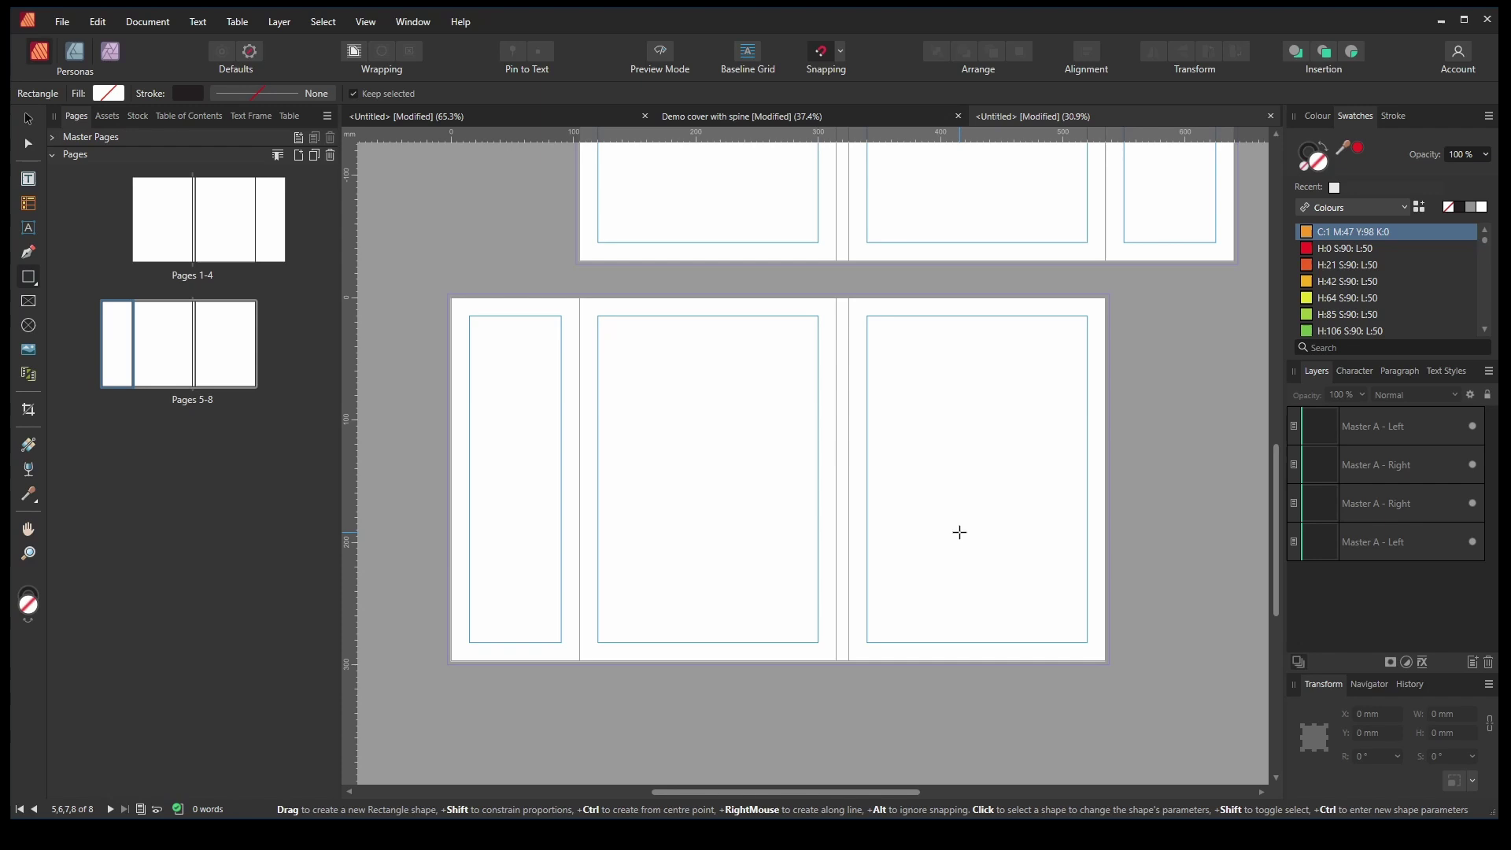
{"action": "scroll", "coordinate": [1128, 540], "scroll_direction": "up", "scroll_amount": 5}
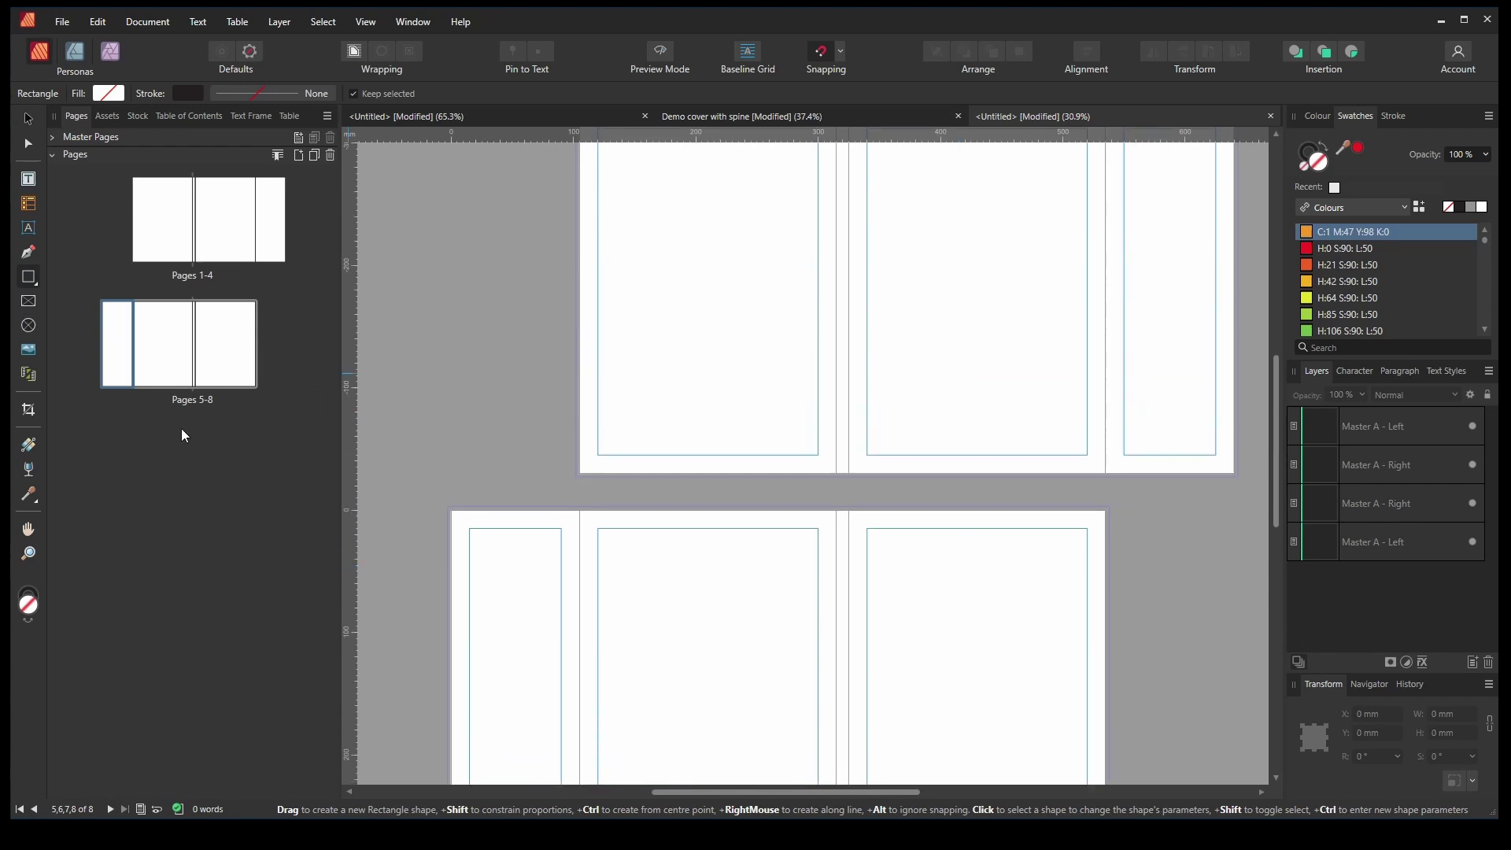
{"action": "left_click", "coordinate": [120, 341]}
{"action": "scroll", "coordinate": [630, 409], "scroll_direction": "down", "scroll_amount": 3}
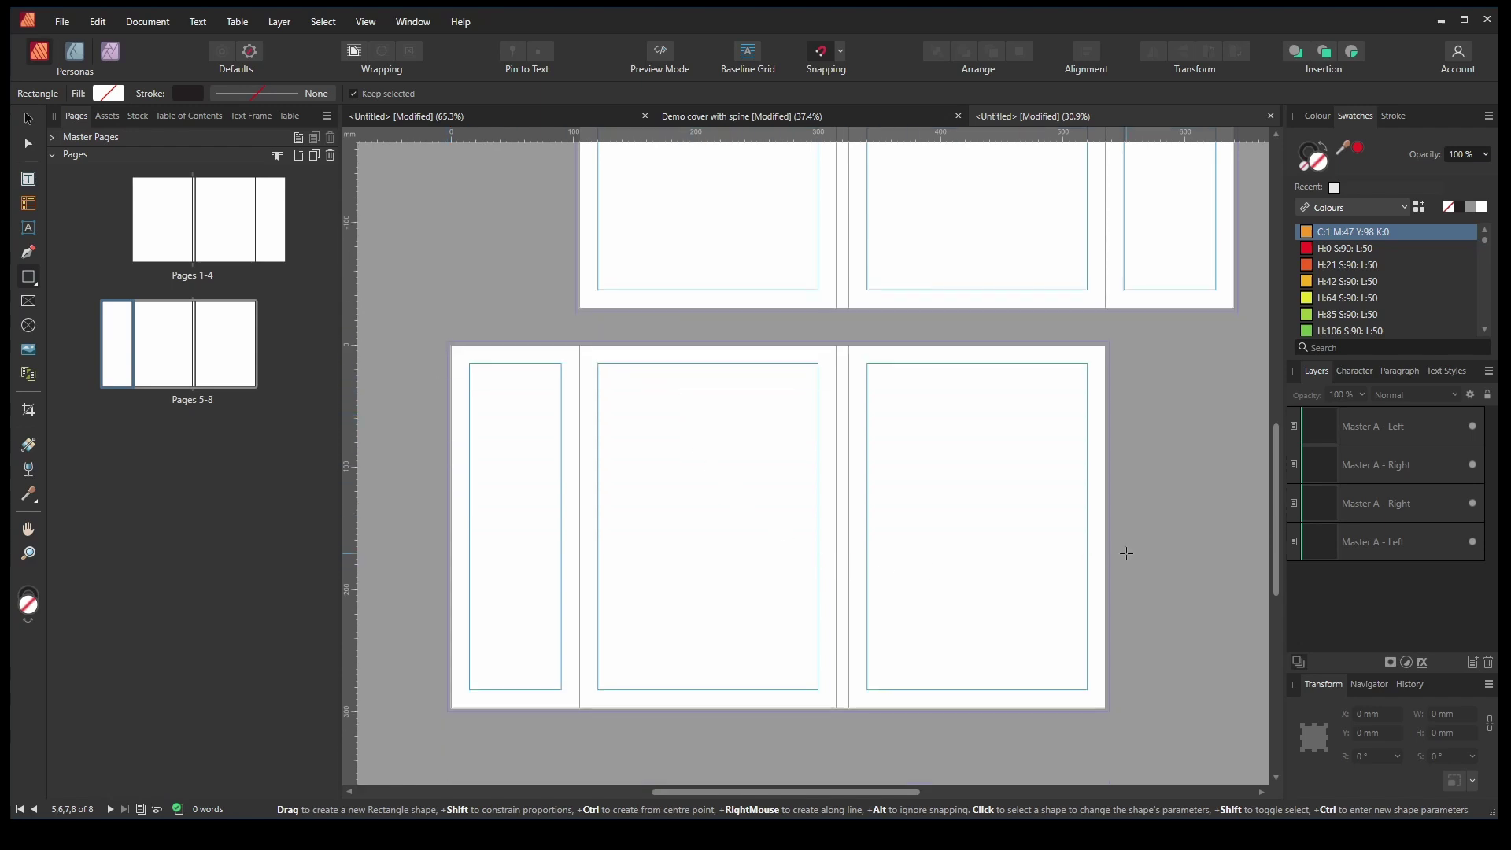